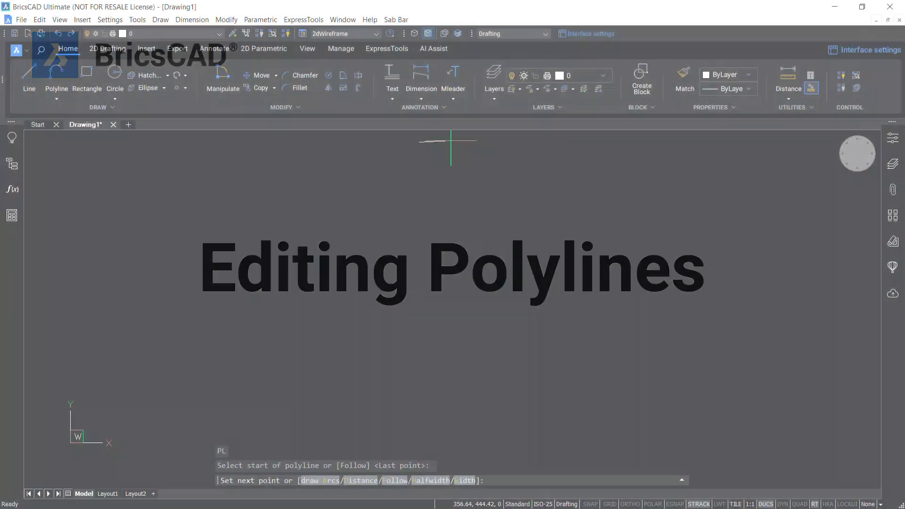
- Turn on Ortho so the new polyline segments stay horizontal and vertical
key(F8)
- Draw the profile's top edge, the short capital drop and the short edge back left
click(450, 142)
click(451, 160)
click(438, 160)
- With Ortho off, draw the curved capital as a second-point arc
key(F8)
text(A)
key(Return)
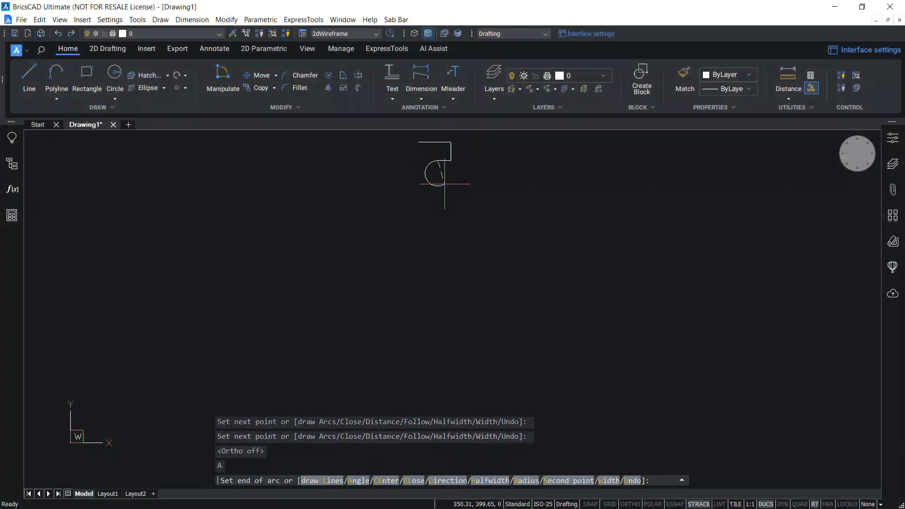
text(S)
key(Return)
click(436, 174)
click(432, 182)
- Draw the long slanted shaft edge and the arc at its bottom
text(L)
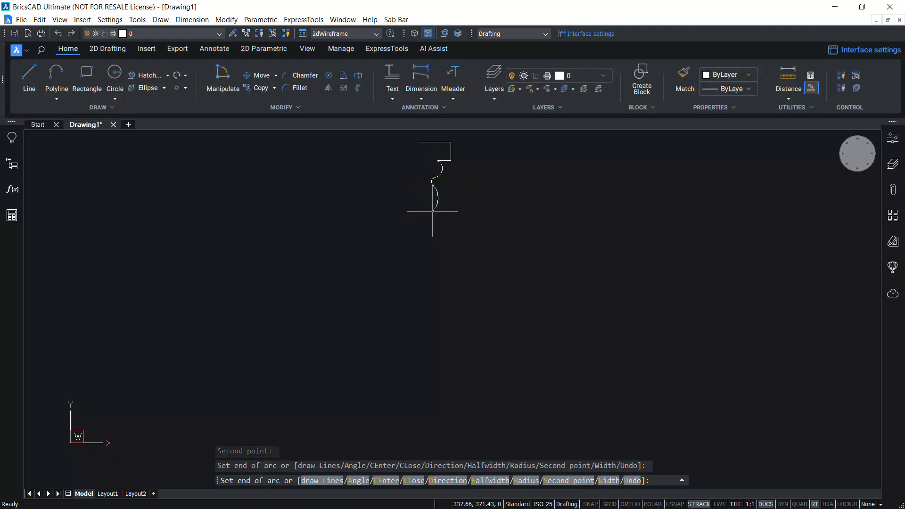
key(Return)
click(477, 362)
text(A)
key(Return)
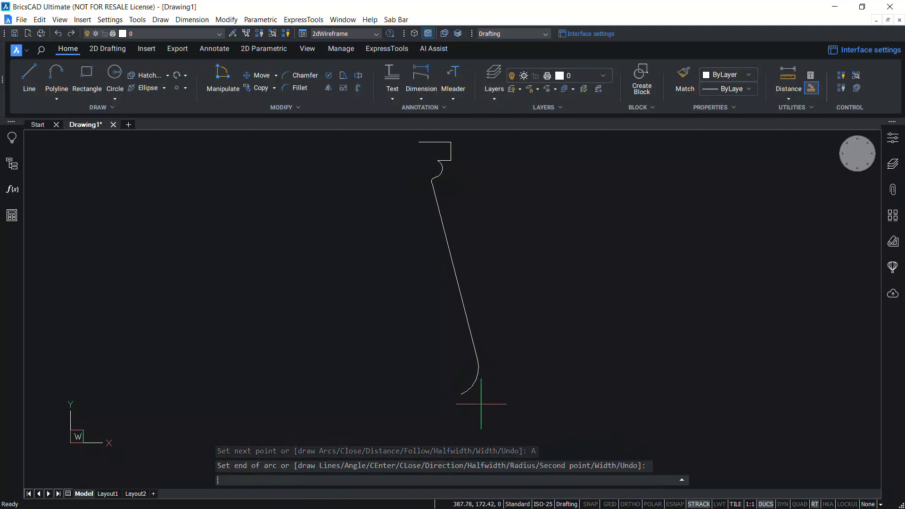
click(460, 394)
- Return to straight segments with Ortho on, undoing a misplaced trial point
text(L)
key(Return)
key(F8)
click(479, 395)
text(U)
key(Return)
- Draw the stepped base and close the column profile polyline
click(479, 402)
click(487, 401)
click(488, 416)
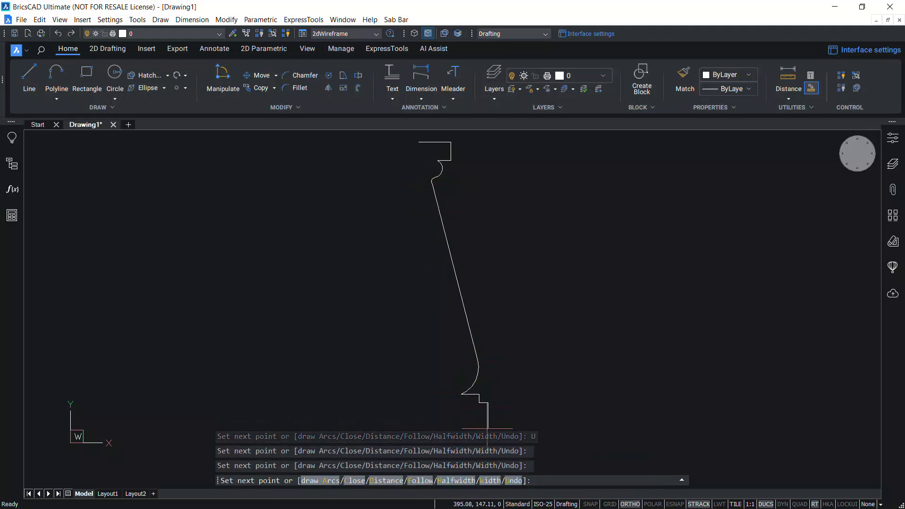
click(418, 416)
text(C)
key(Return)
middle_drag(332, 248, 321, 268)
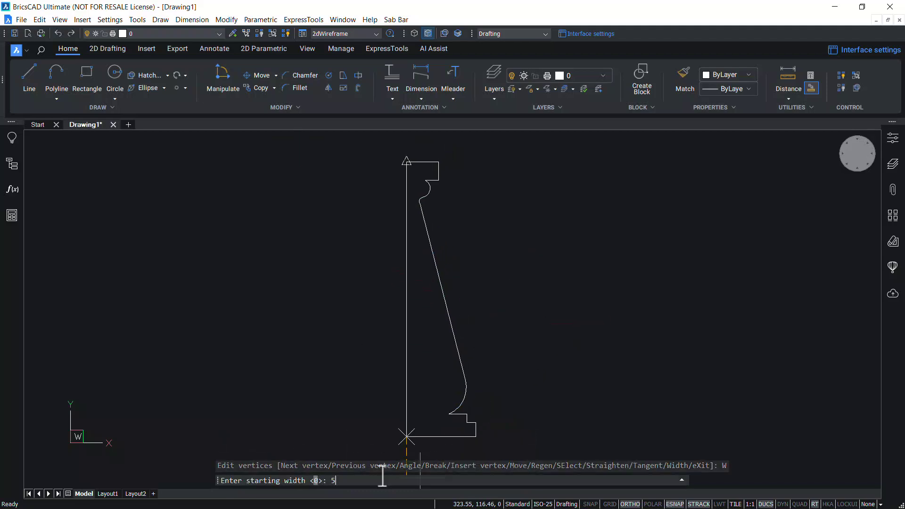
- Give the profile's left edge a starting and ending width of 5
key(Return)
text(5)
key(Return)
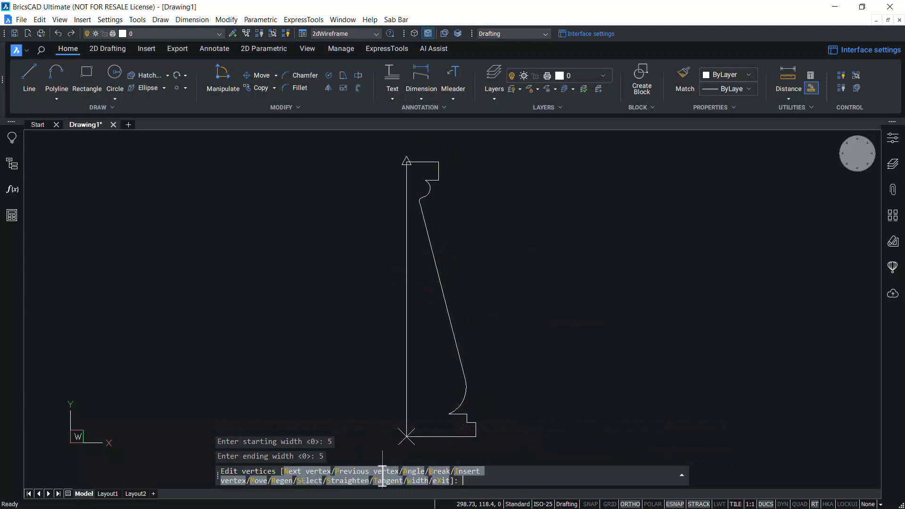
text(X)
key(Return)
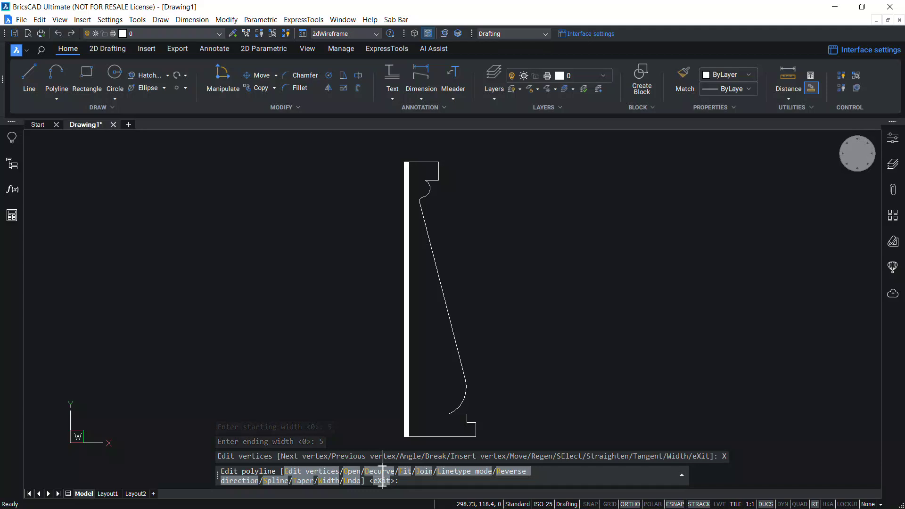
- Taper the slanted shaft edge from 0 to 10 wide, then start REVOLVE in Polyline Edit.dwg
text(e)
key(Return)
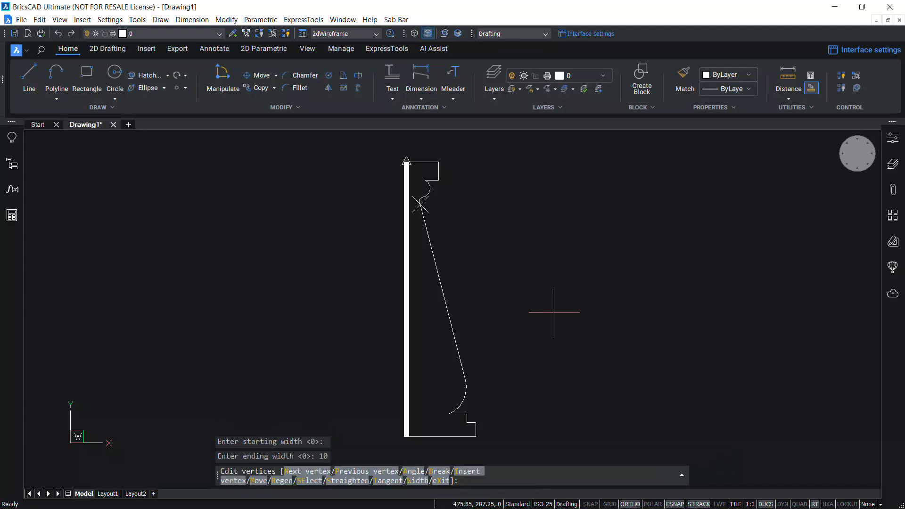
text(X)
key(Return)
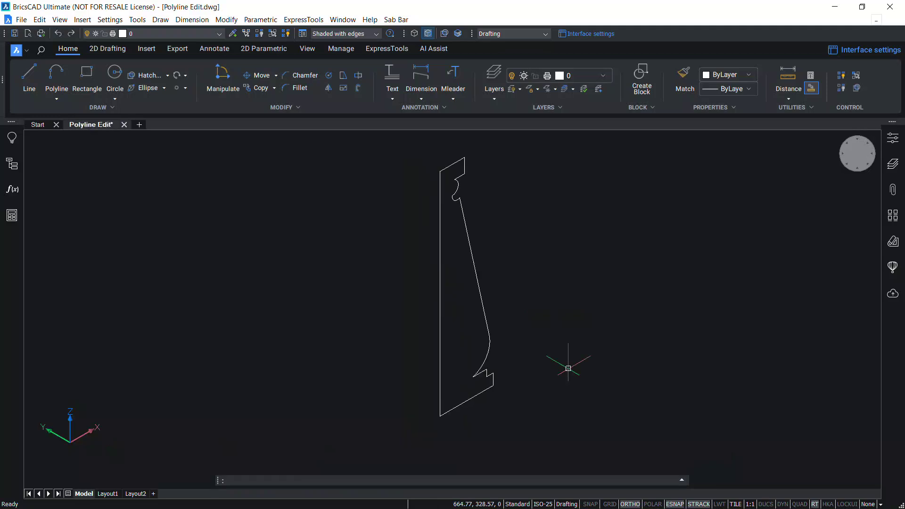
text(revolve)
key(Return)
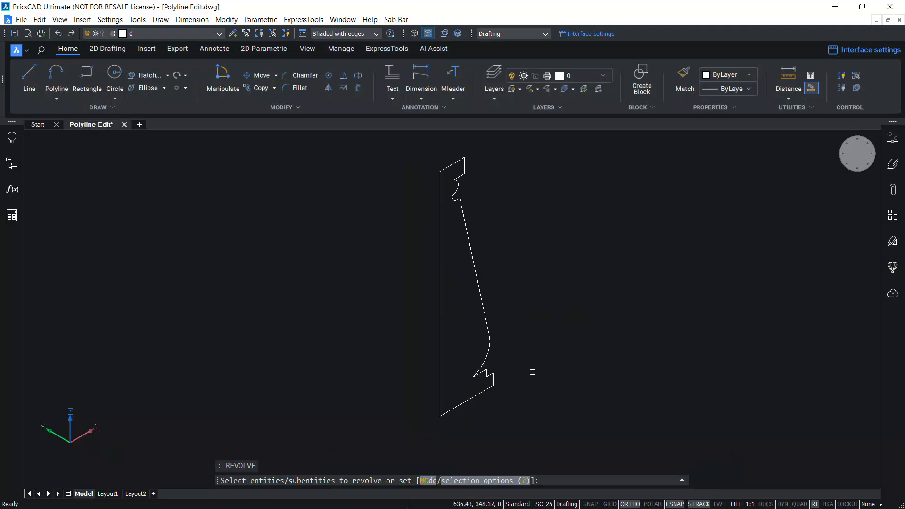
- Revolve the profile 360° about its left-edge axis and orbit to view the solid column
click(446, 414)
key(Return)
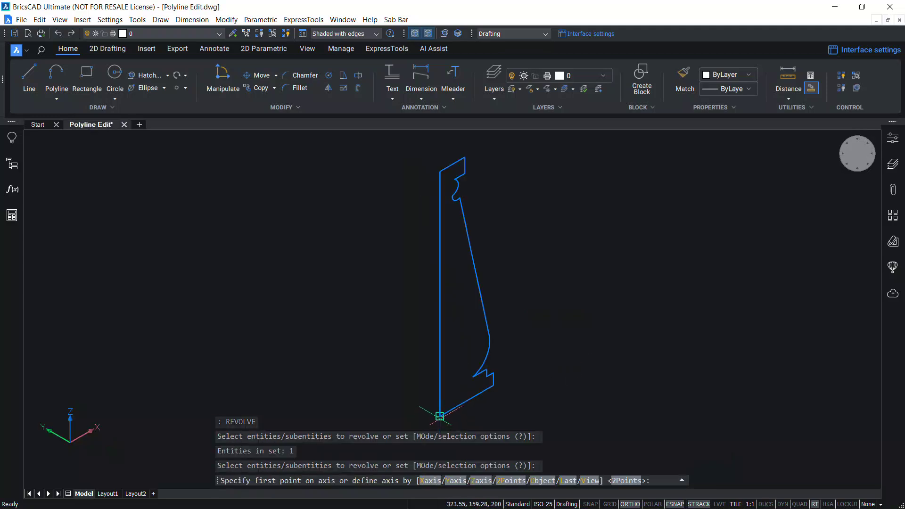
click(439, 416)
click(440, 170)
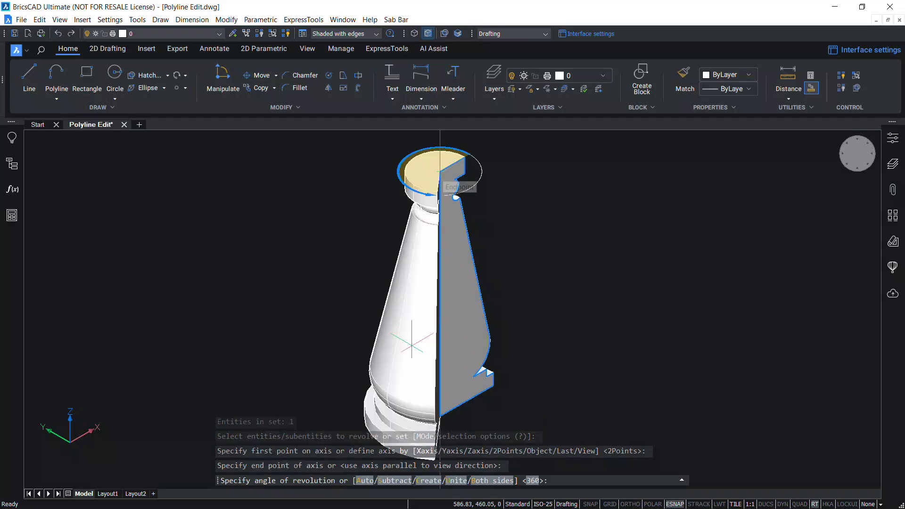
key(Return)
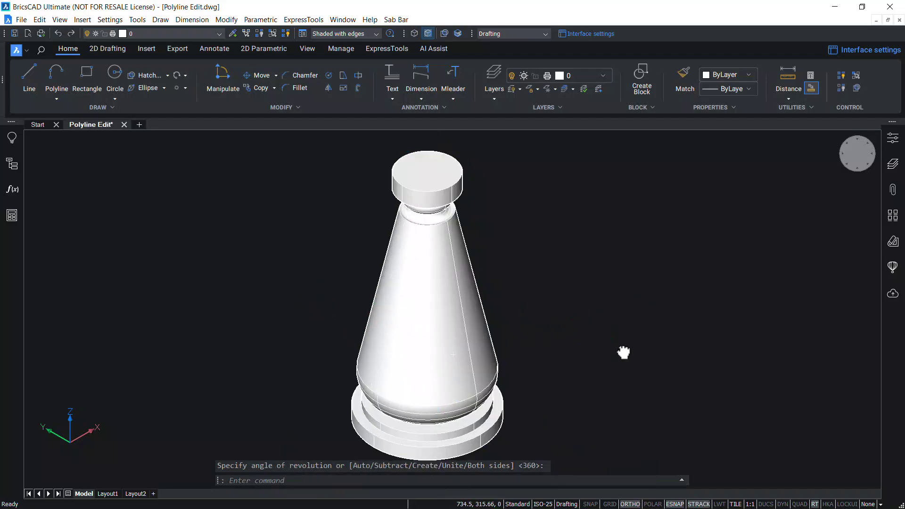
shift+middle_drag(623, 352, 485, 420)
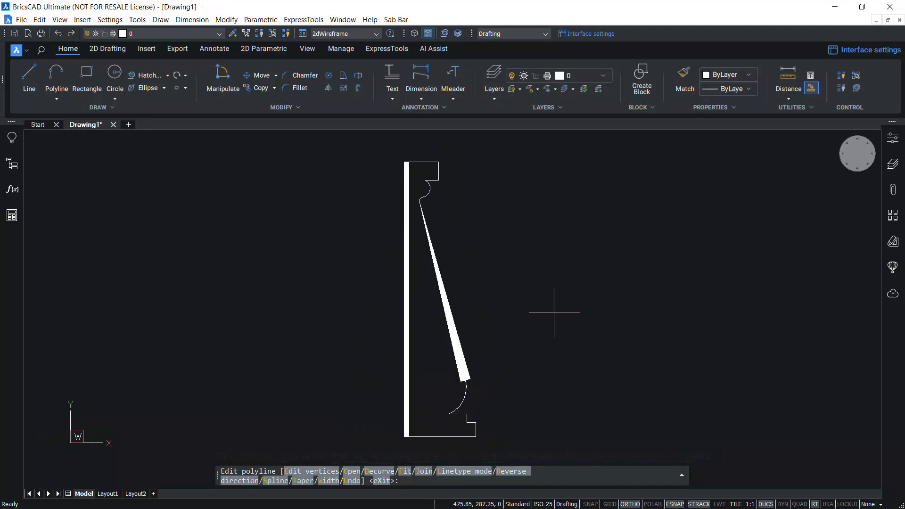
- Cancel a restarted PEDIT and select the column profile polyline to show its grips
key(Return)
key(Return)
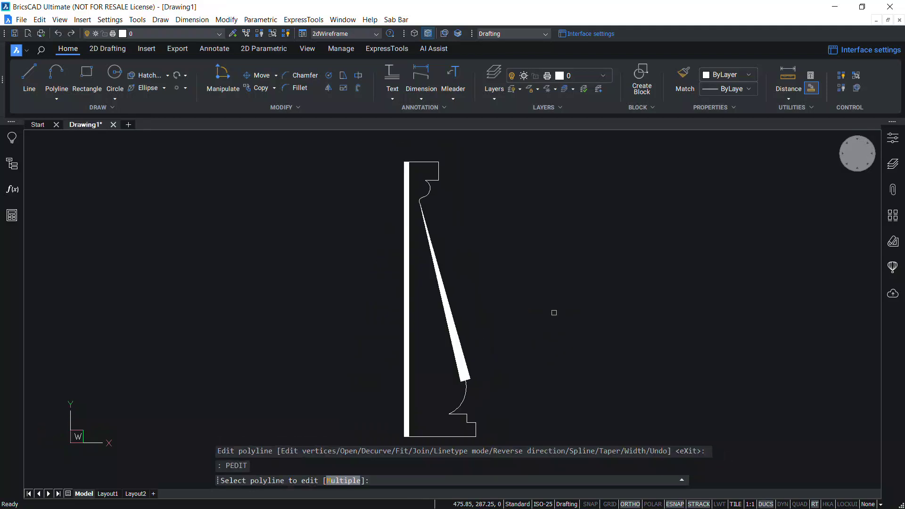
key(Escape)
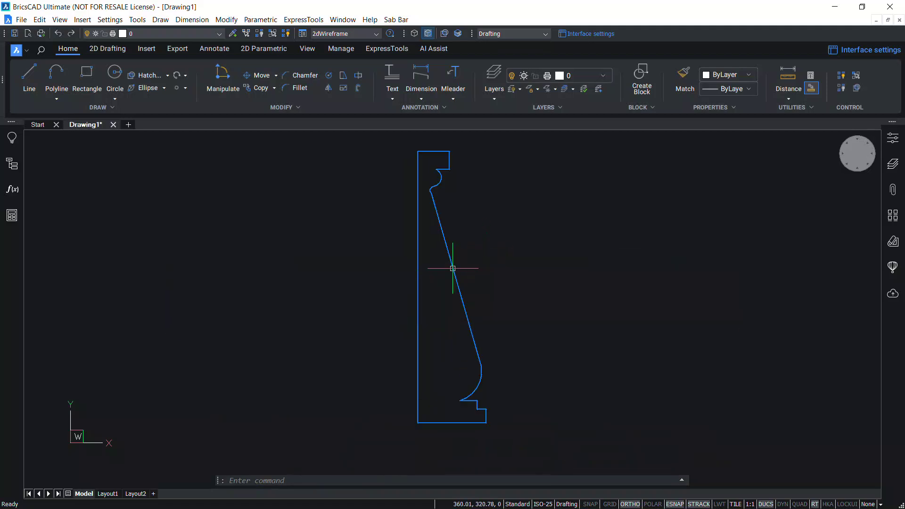
click(452, 269)
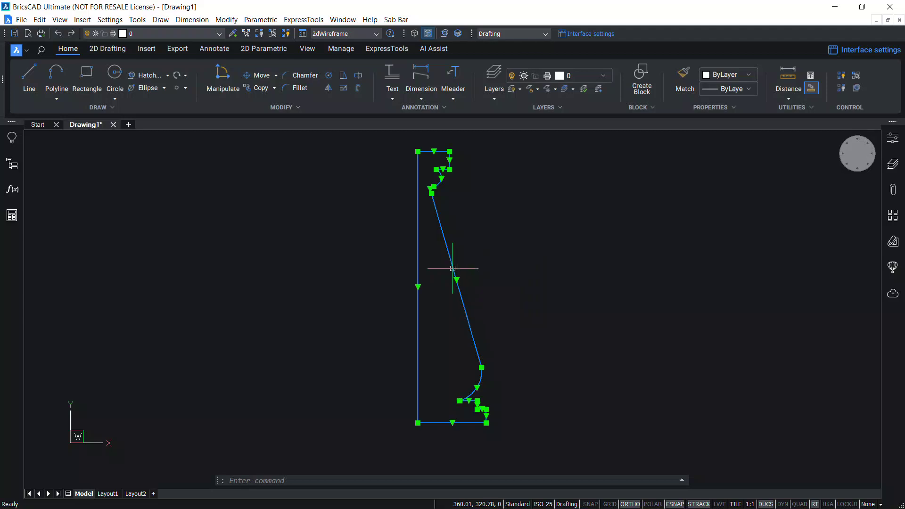
- In Properties, step through the 13 vertices to vertex 6 and set its X to 350
click(893, 140)
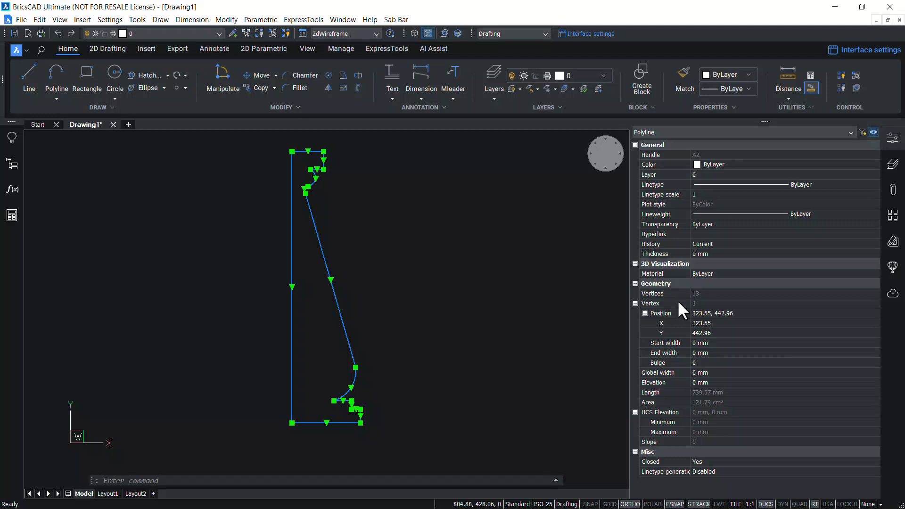
click(699, 292)
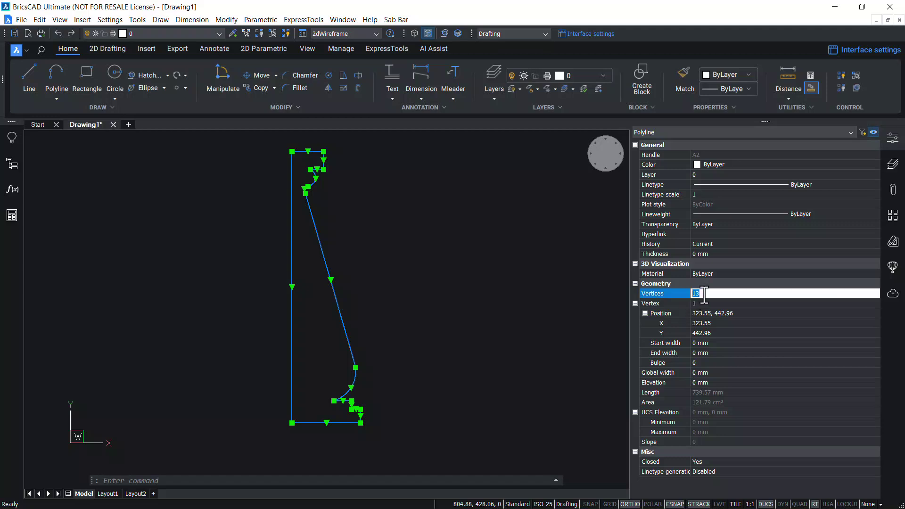
click(697, 304)
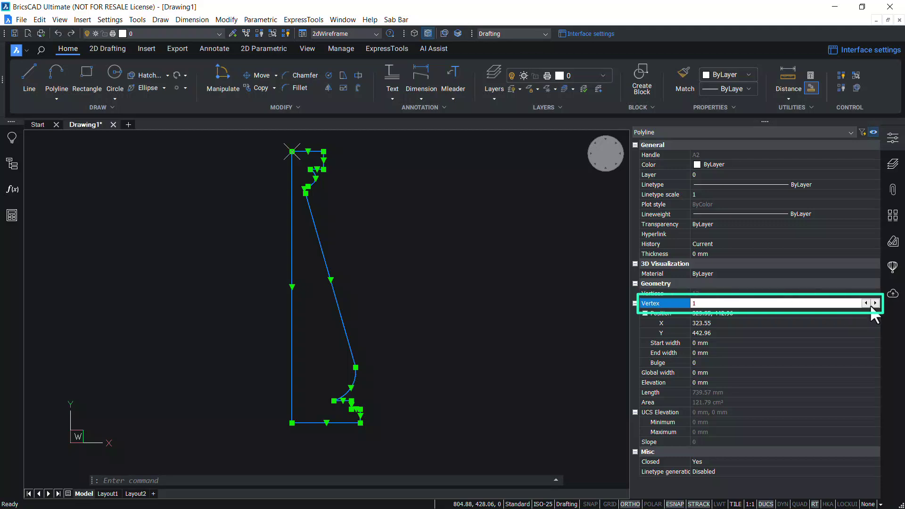
click(875, 304)
click(875, 303)
click(874, 303)
click(875, 303)
click(874, 303)
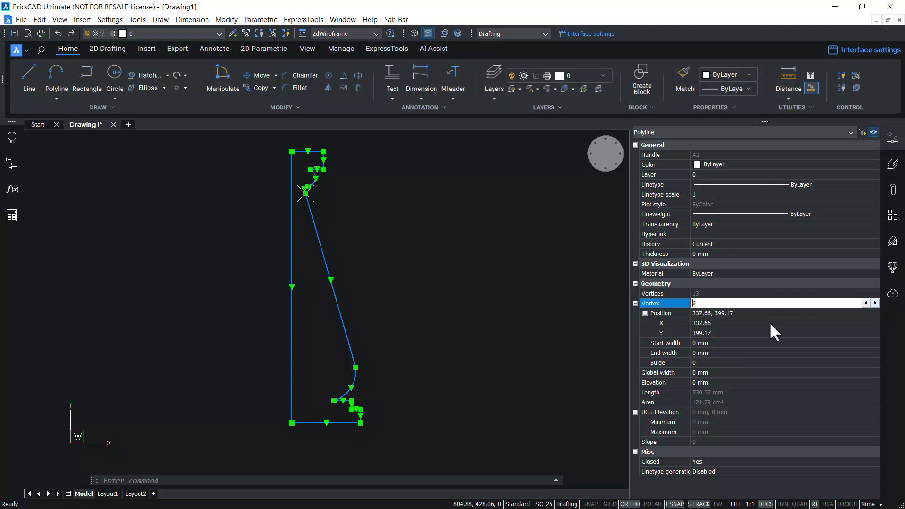
click(713, 324)
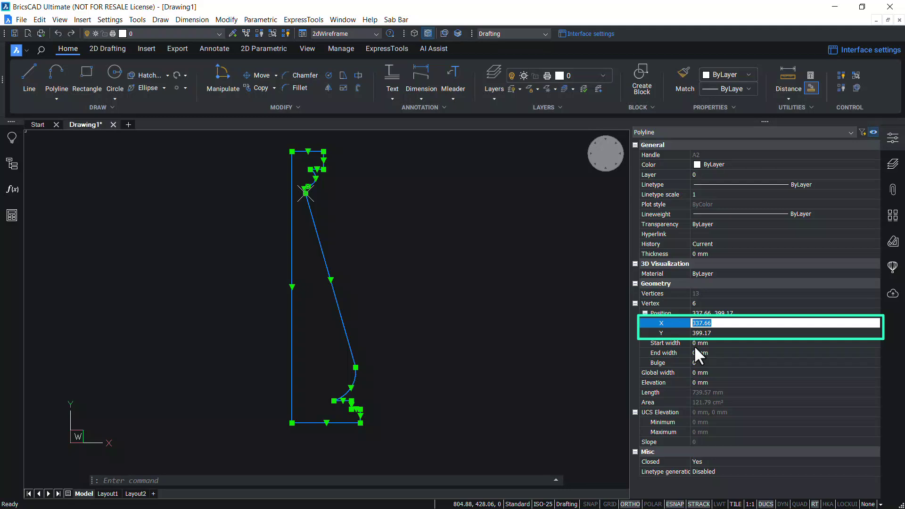
text(350)
key(Return)
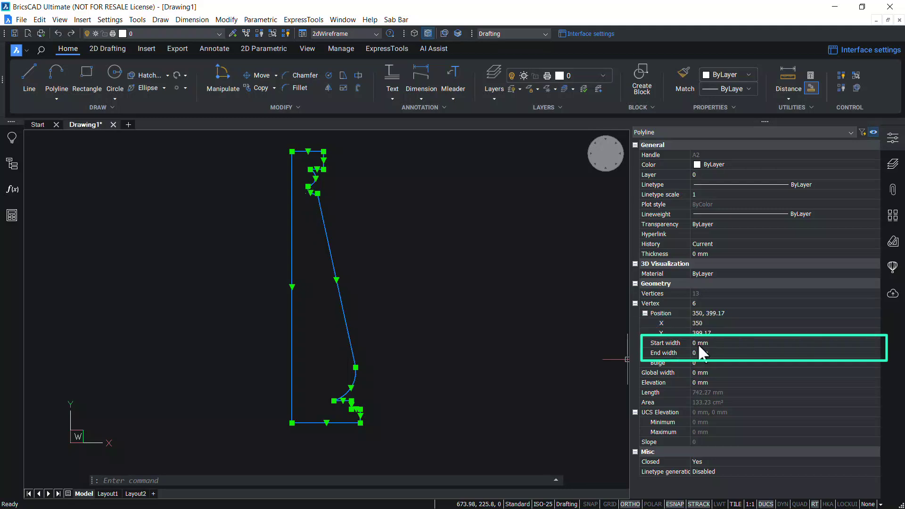
- Give the vertex 6 segment an end width of 10 and a bulge of -0.5
click(698, 342)
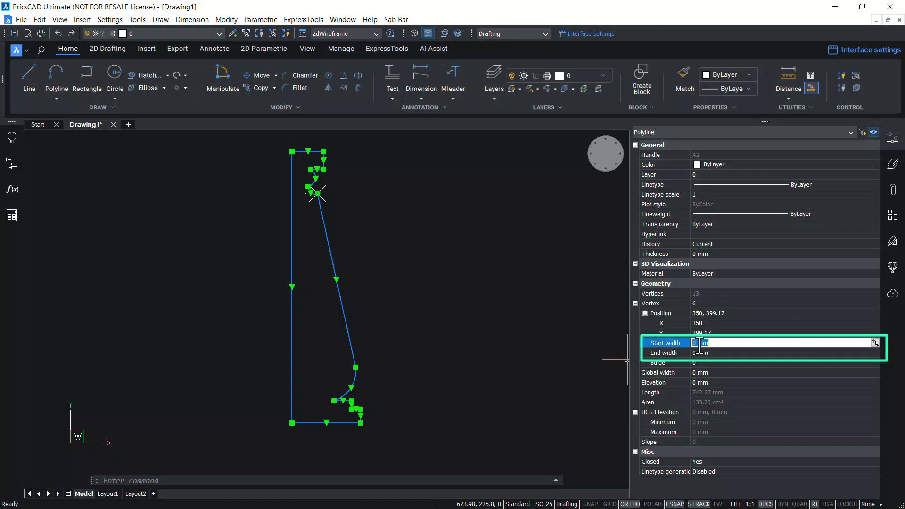
click(662, 354)
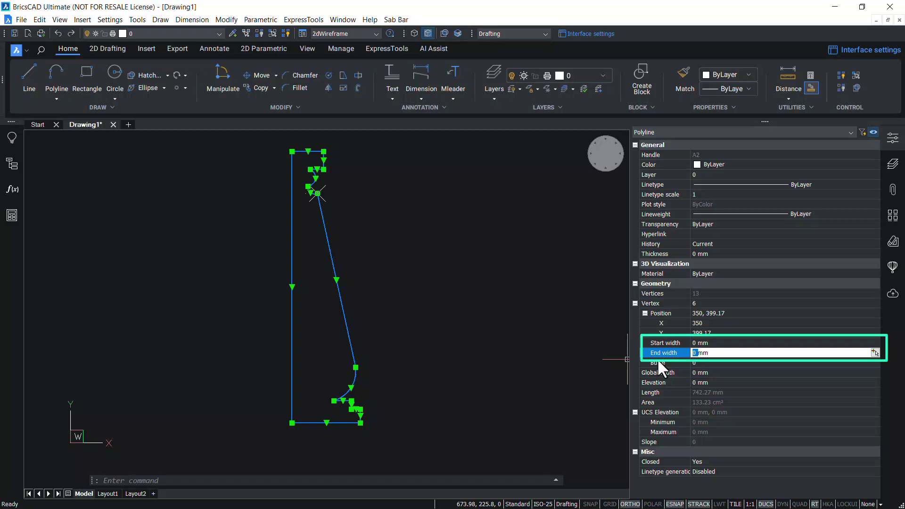
text(10)
key(Return)
click(694, 363)
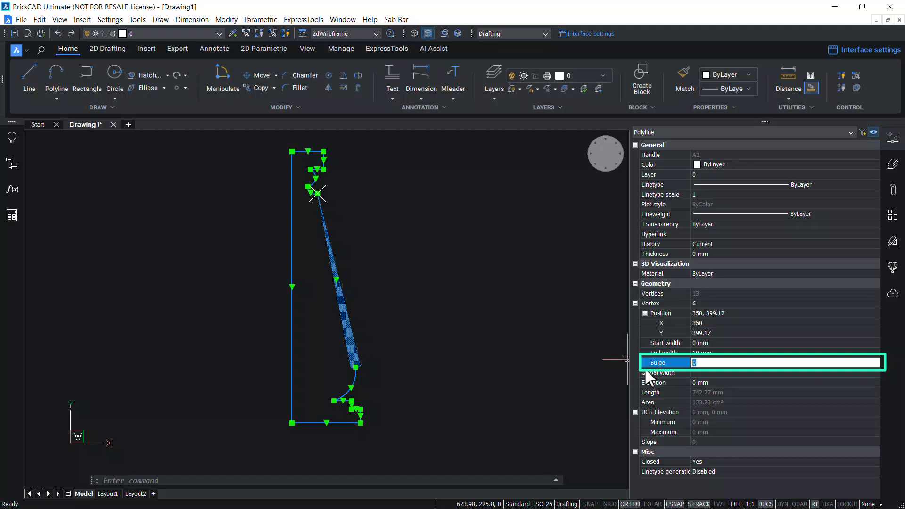
text(-0.5)
key(Return)
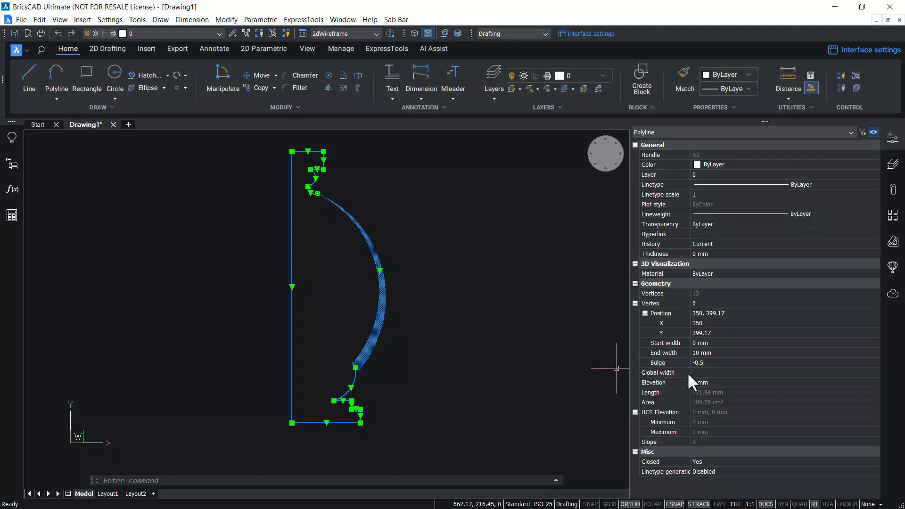
- Set the polyline's global width to 10
click(687, 372)
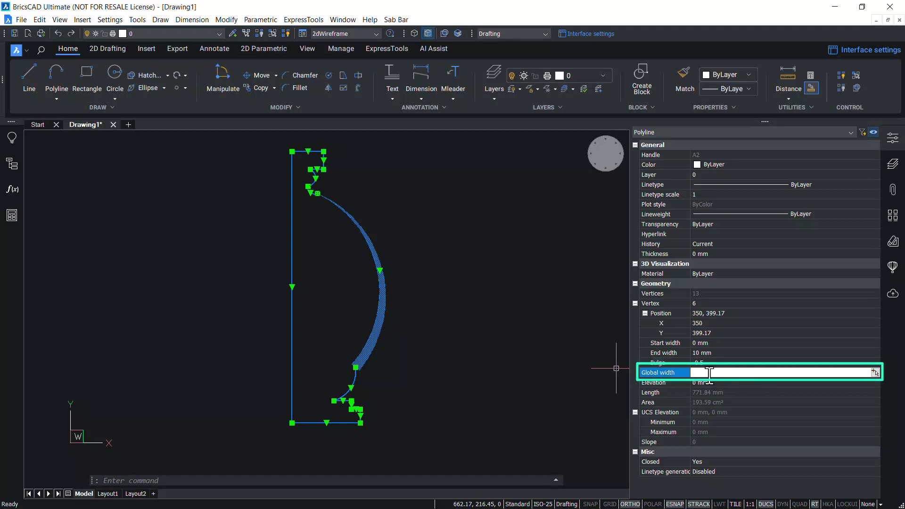
text(10)
key(Return)
- Switch to an isometric view, reselect the profile and set its Elevation to 200
key(Escape)
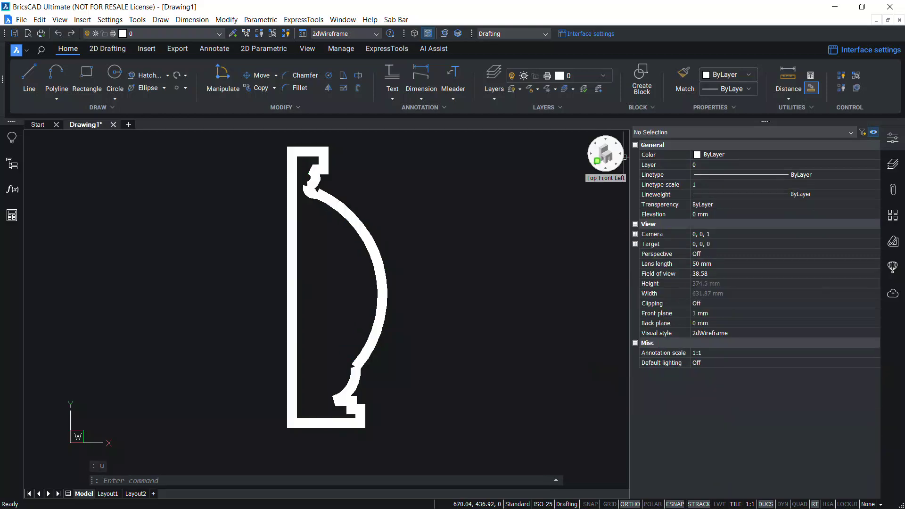
click(597, 161)
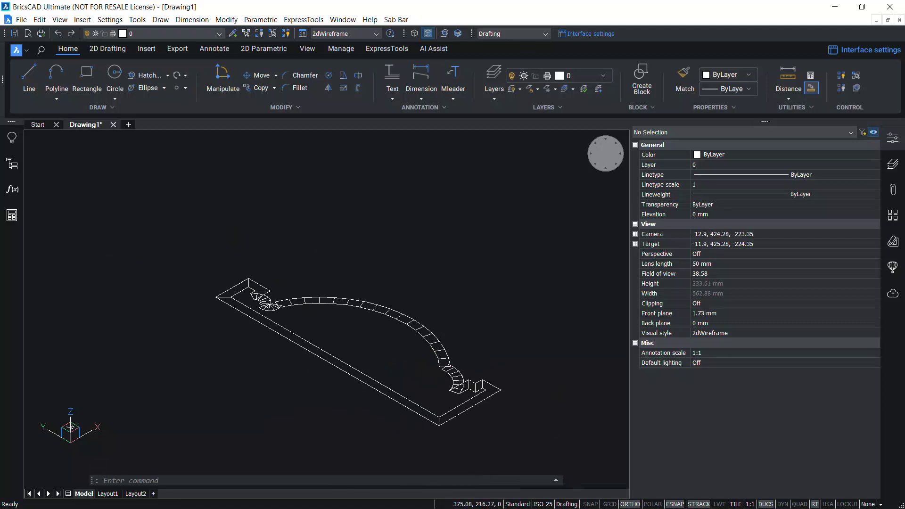
click(405, 366)
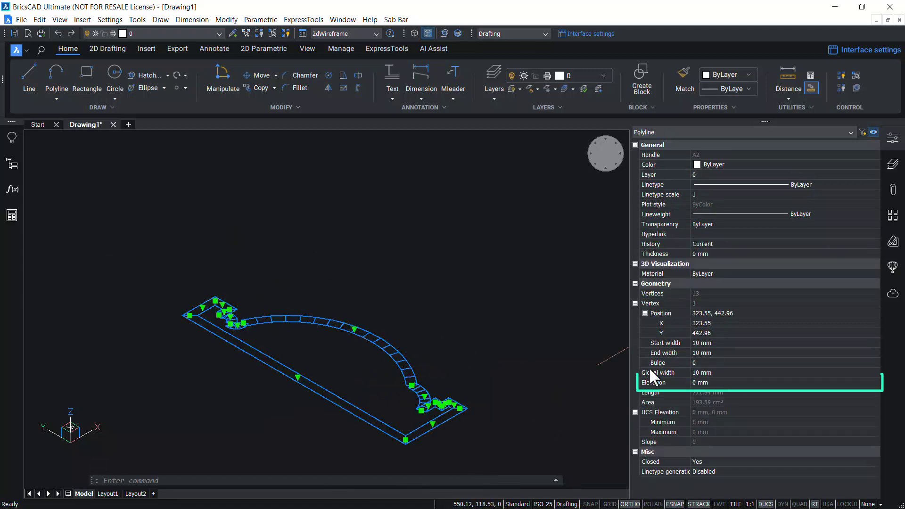
click(659, 384)
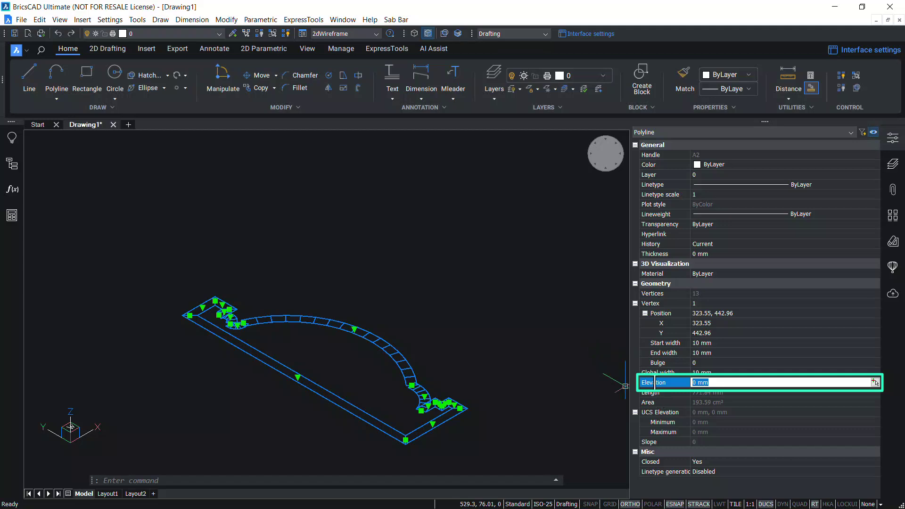
text(200)
key(Return)
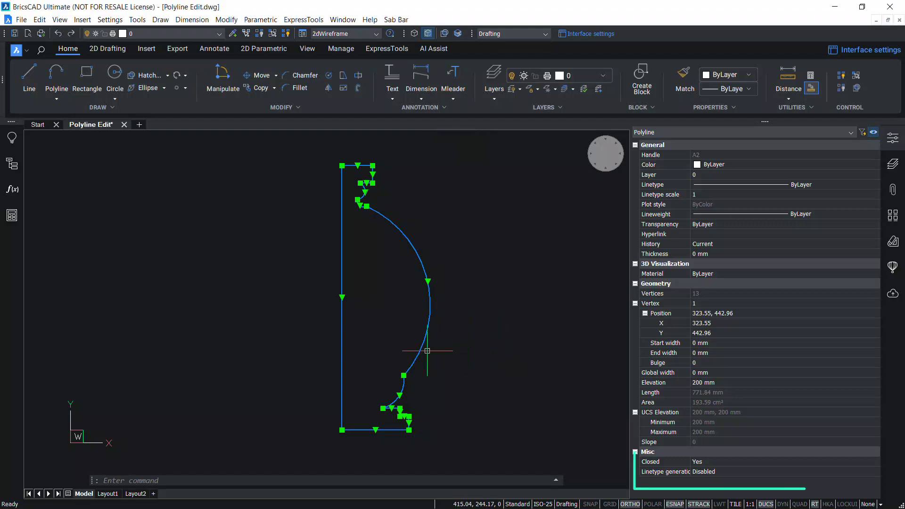
- Change the polyline's Closed property from Yes to No in Properties
click(708, 459)
click(708, 460)
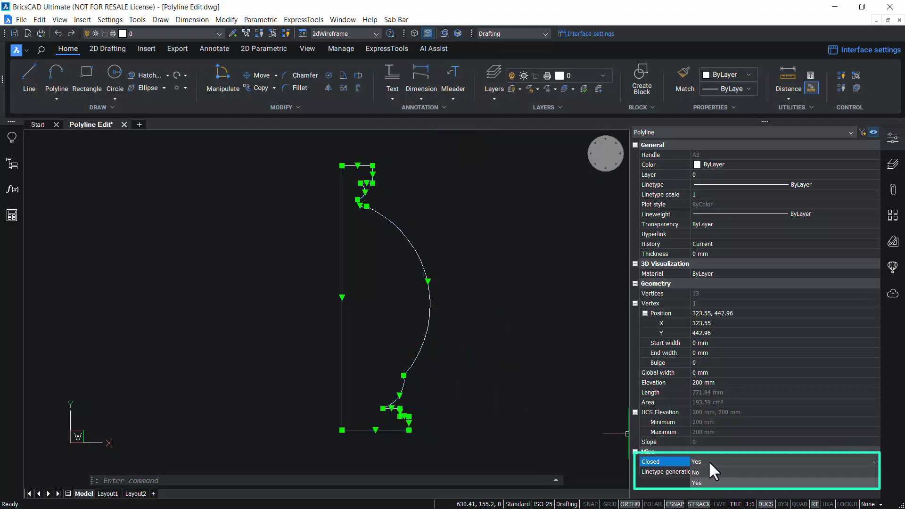
click(699, 471)
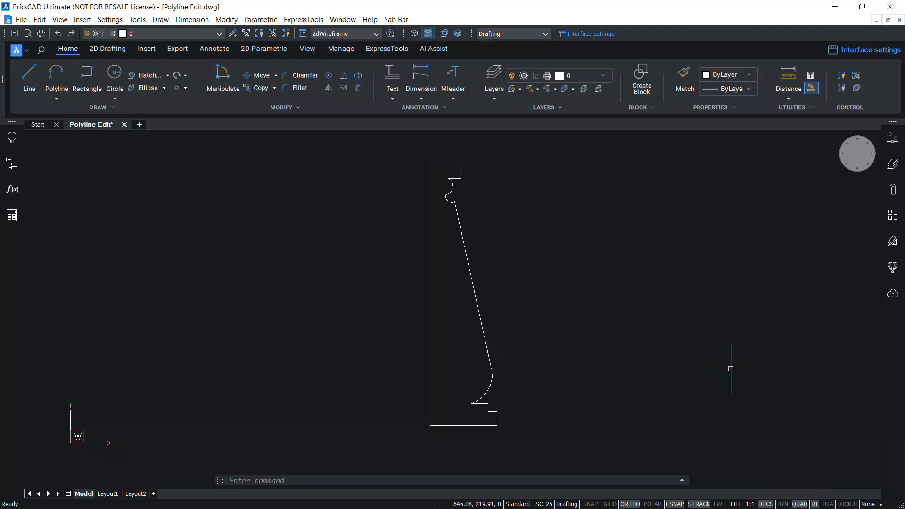
- Enable the Quad with F12 and expand its Modify tools over the column profile
key(F12)
mouse_move(460, 222)
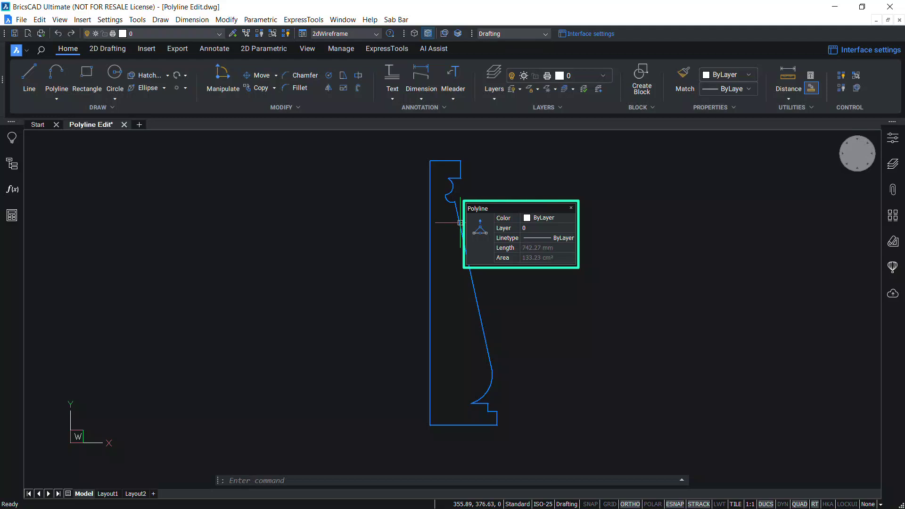
mouse_move(485, 235)
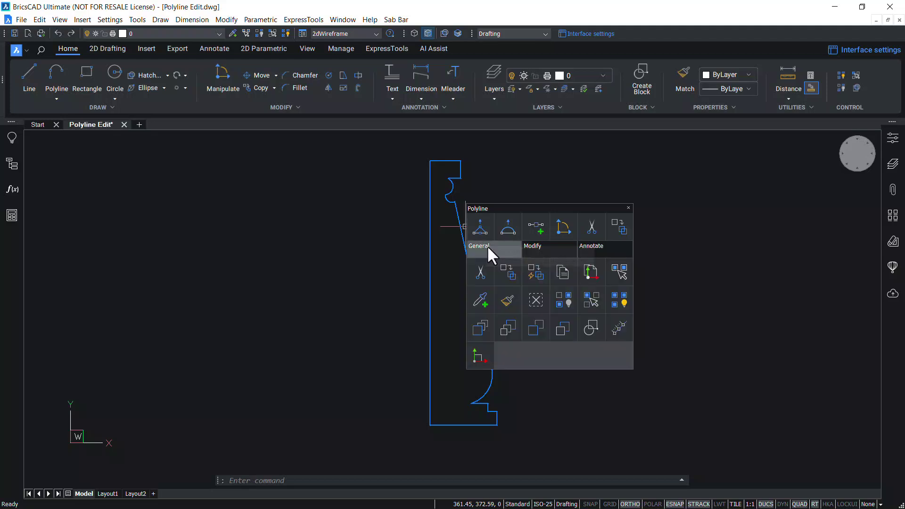
mouse_move(551, 249)
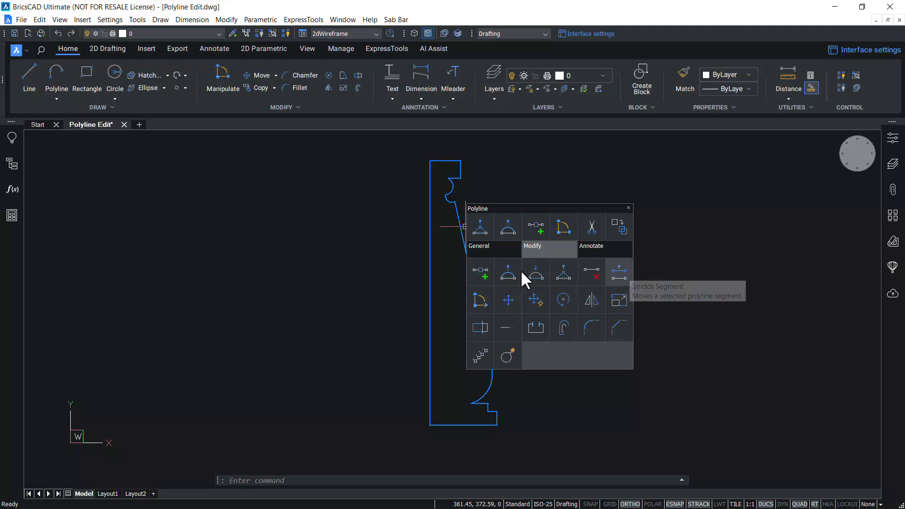
click(481, 269)
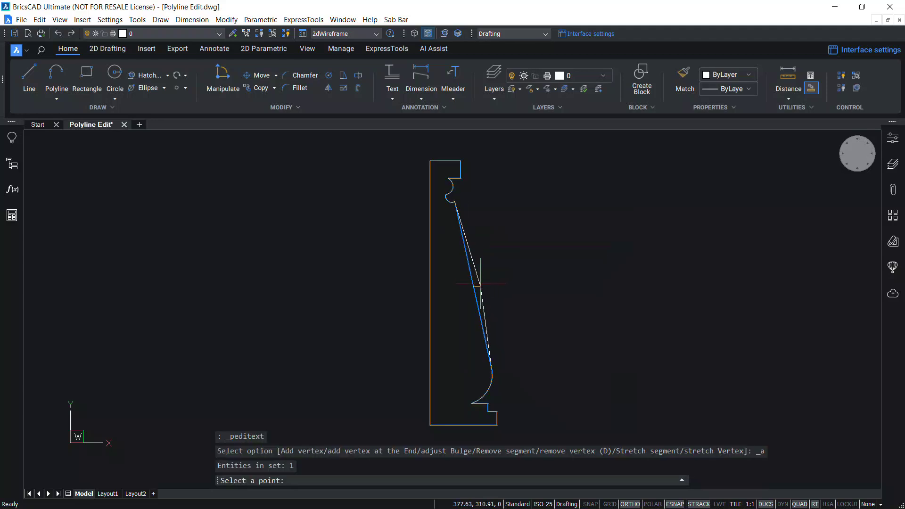
click(473, 285)
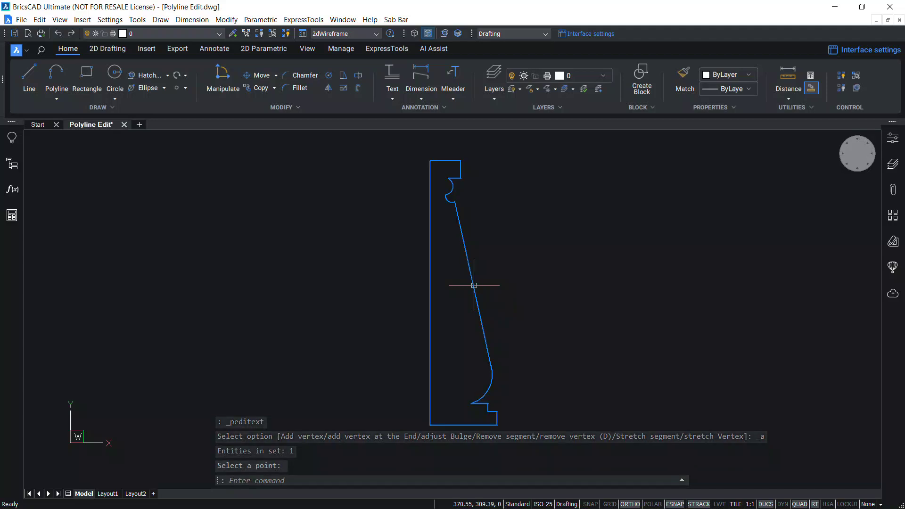
mouse_move(475, 284)
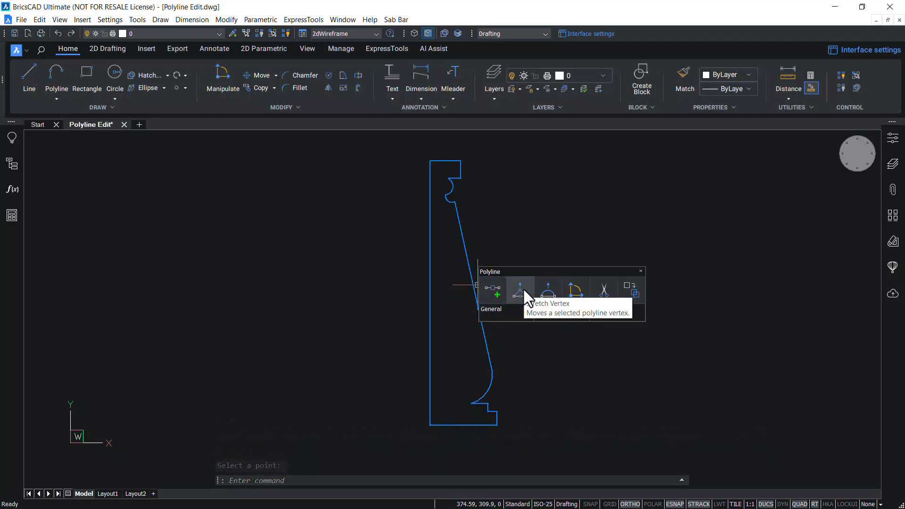
click(521, 289)
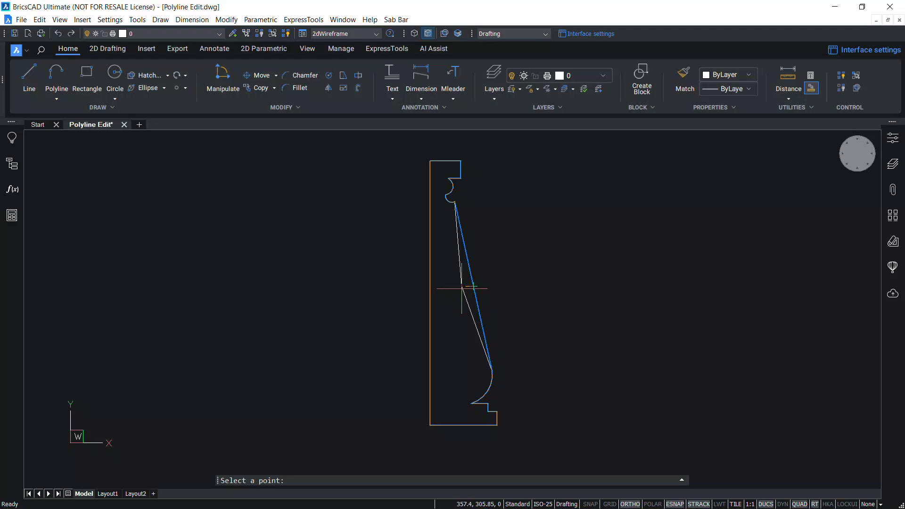
key(Escape)
click(503, 338)
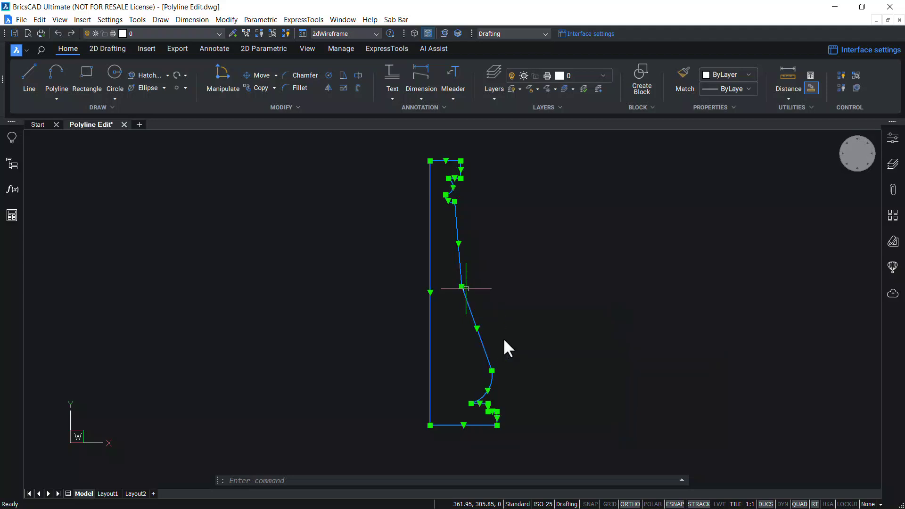
click(465, 336)
mouse_move(467, 336)
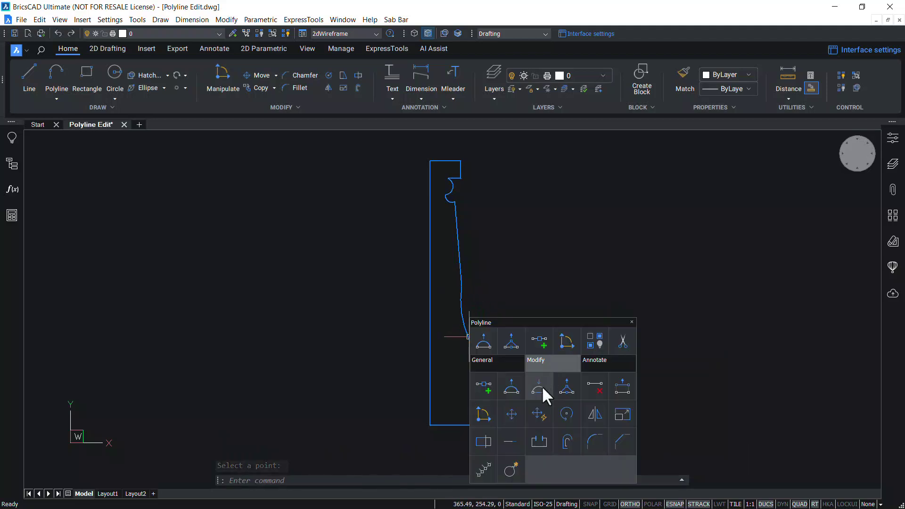
click(542, 385)
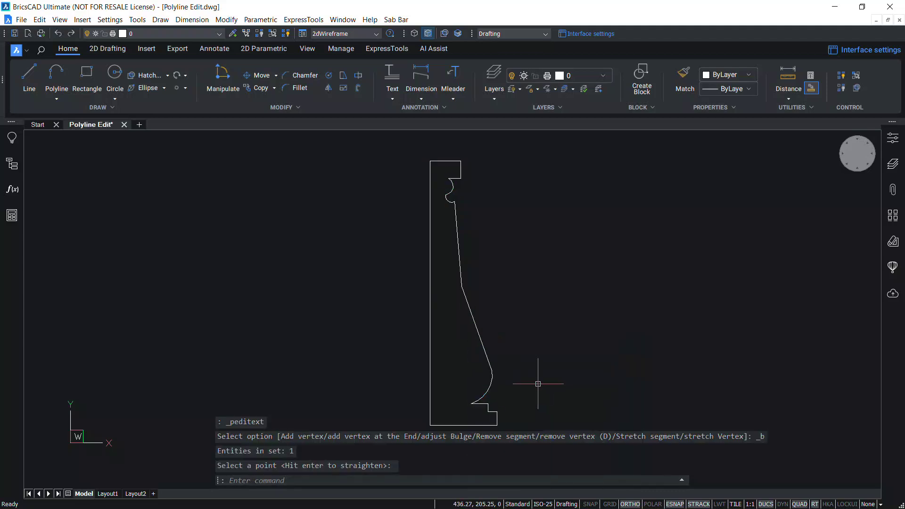
mouse_move(477, 342)
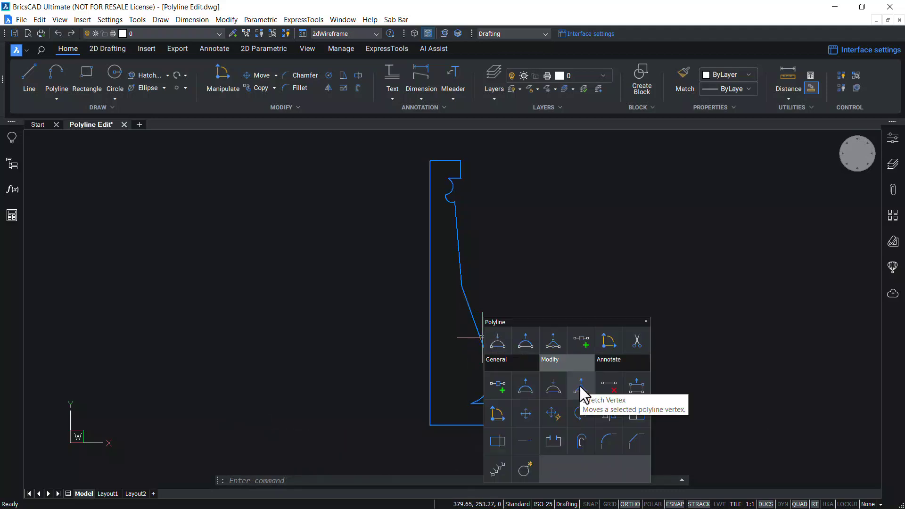
click(580, 391)
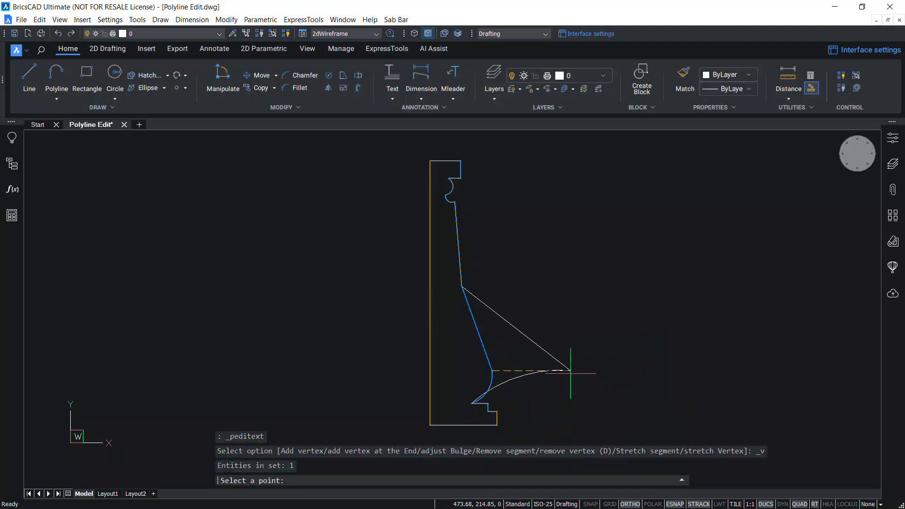
click(475, 357)
mouse_move(477, 361)
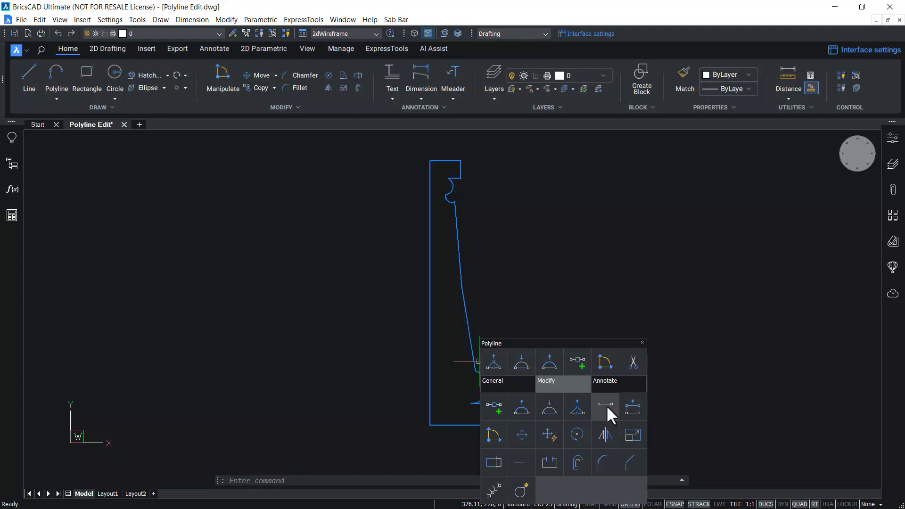
click(606, 405)
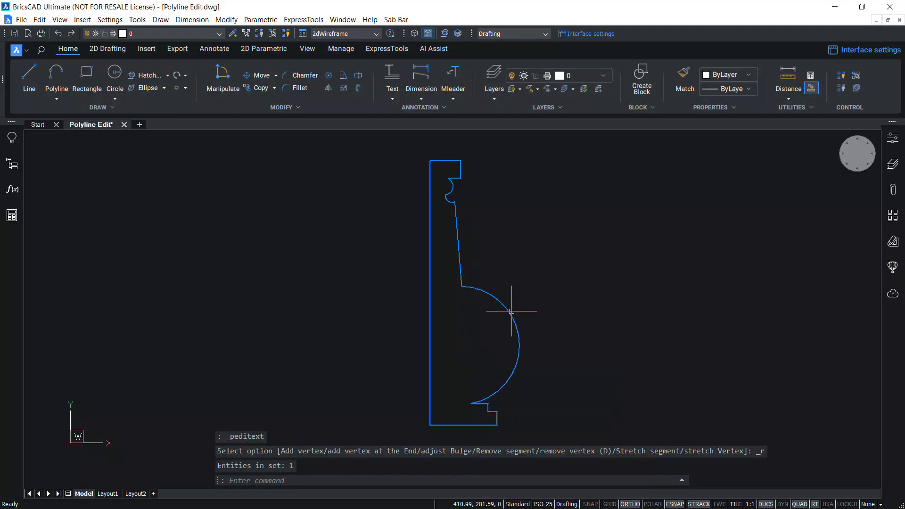
mouse_move(514, 317)
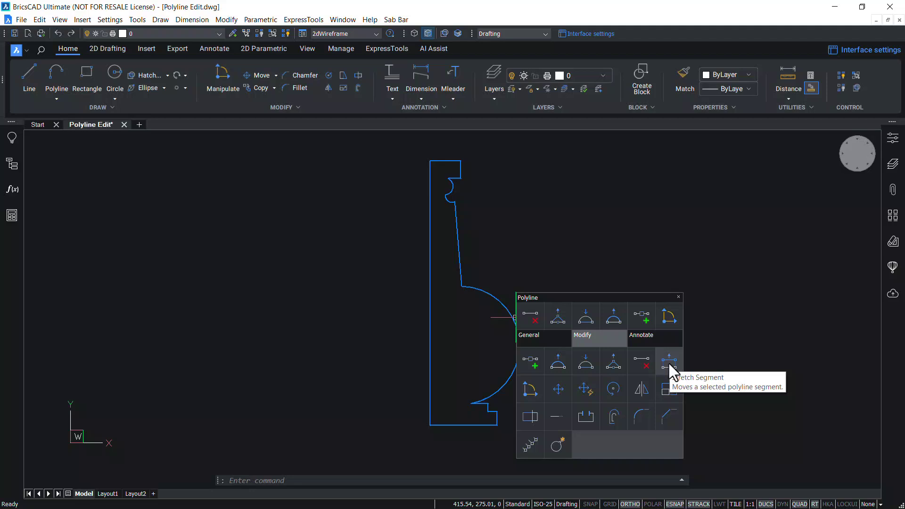
click(668, 361)
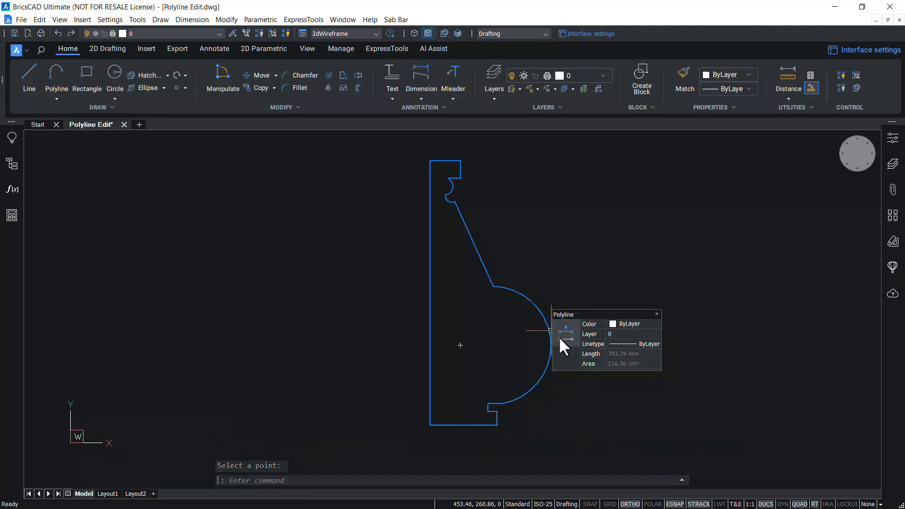
mouse_move(558, 335)
mouse_move(622, 351)
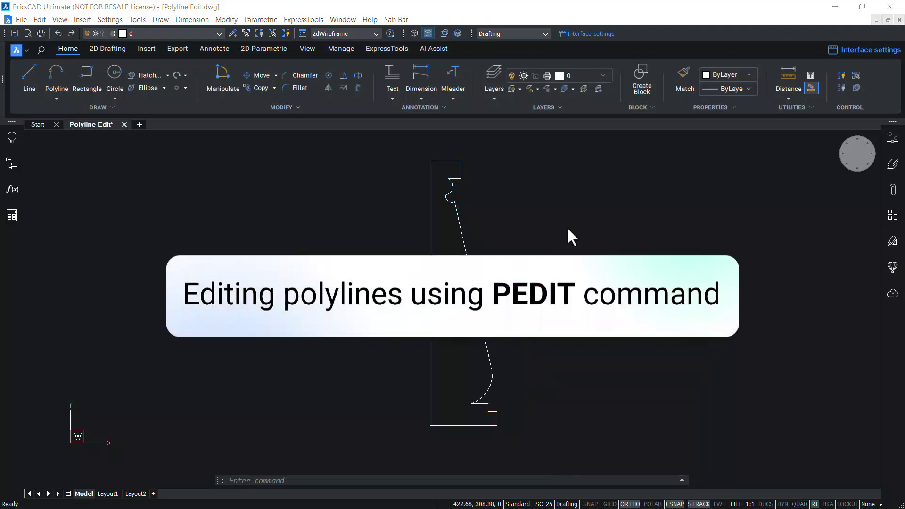
- Run PEDIT on the column profile polyline and enter vertex-editing mode at its top-left corner
text(DIT)
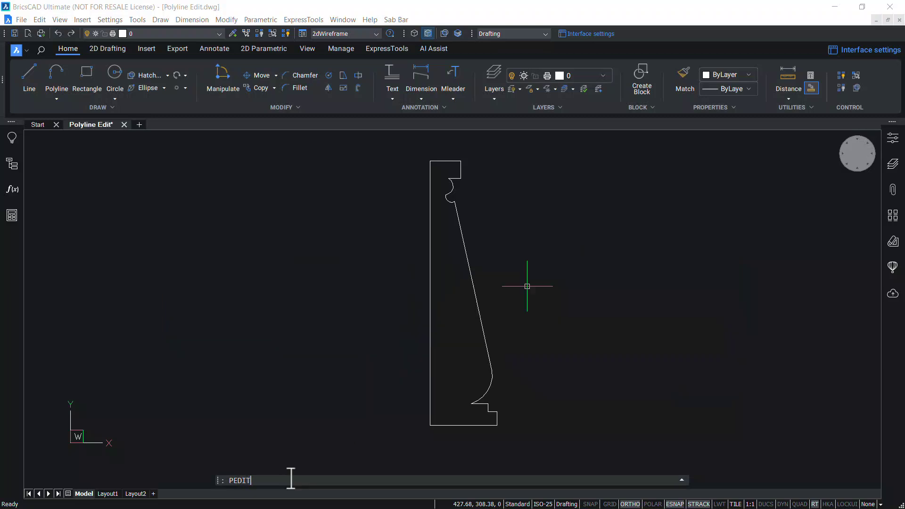
key(Return)
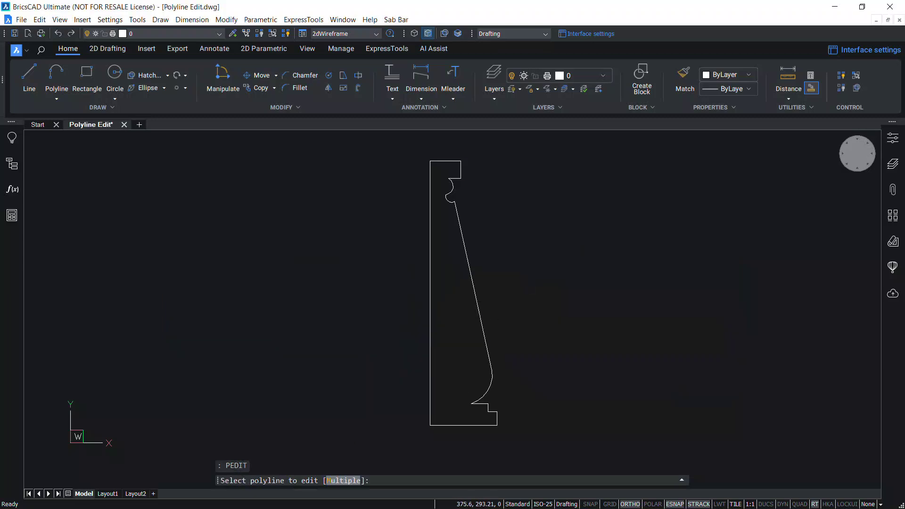
click(478, 302)
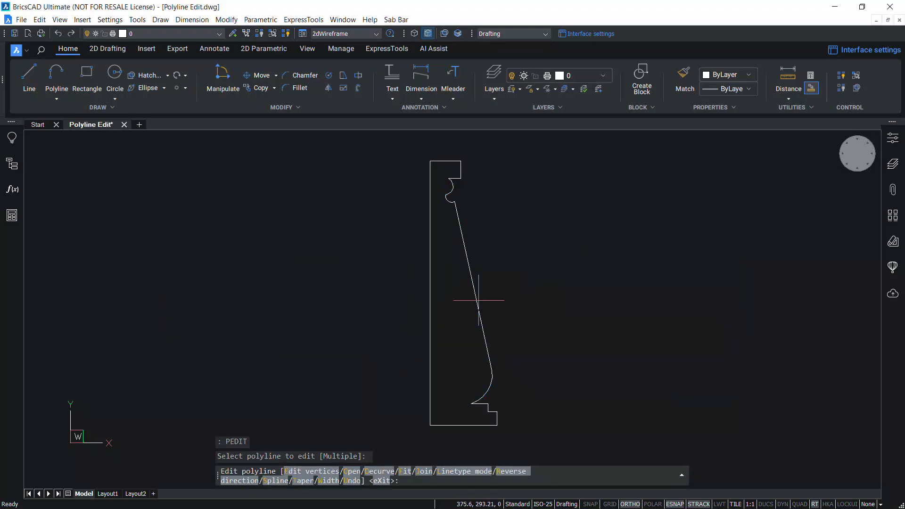
click(306, 474)
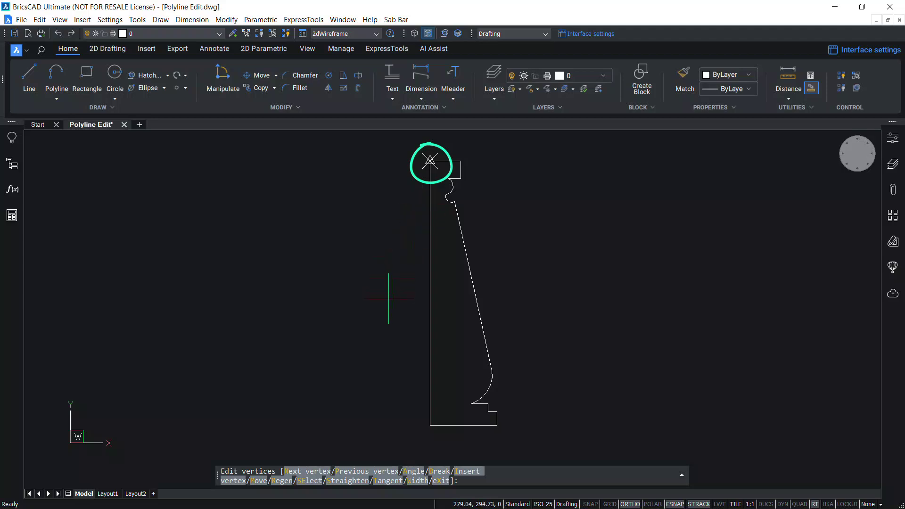
- Step forward through the profile's vertices down to the vertex on the lower curve
click(318, 473)
click(318, 472)
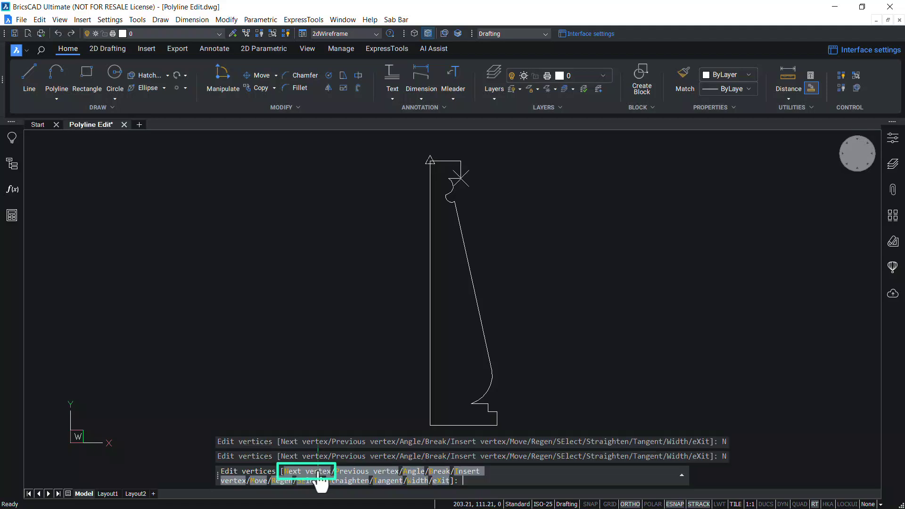
click(318, 473)
click(318, 472)
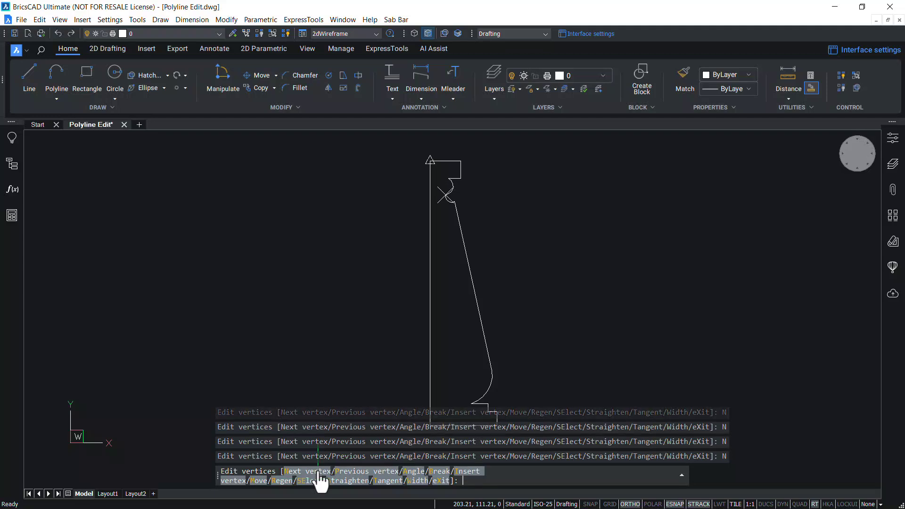
click(318, 472)
click(318, 472)
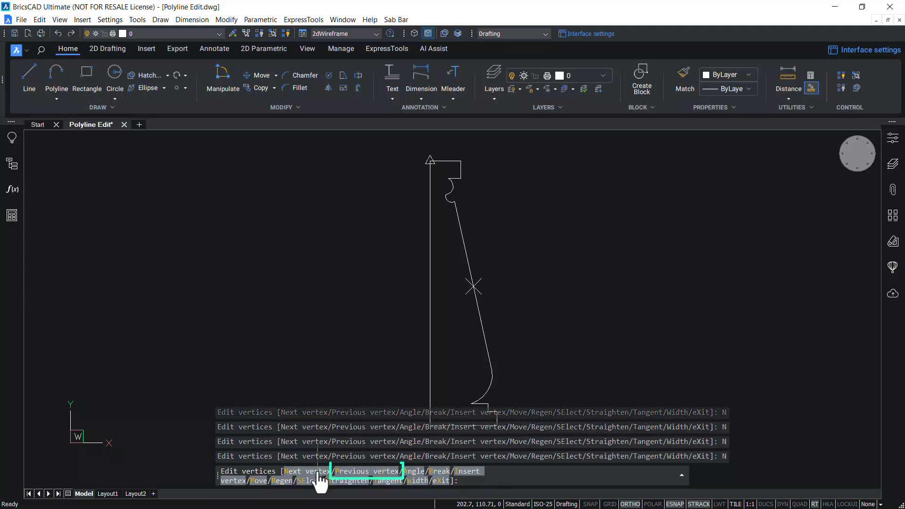
click(318, 472)
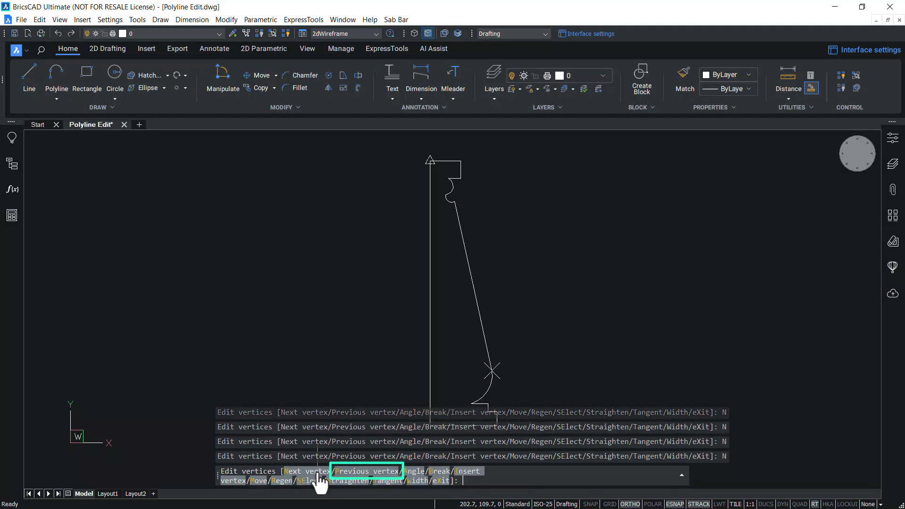
- Step back to the top-left corner vertex and begin giving its segment a -90 included angle
click(350, 471)
click(350, 471)
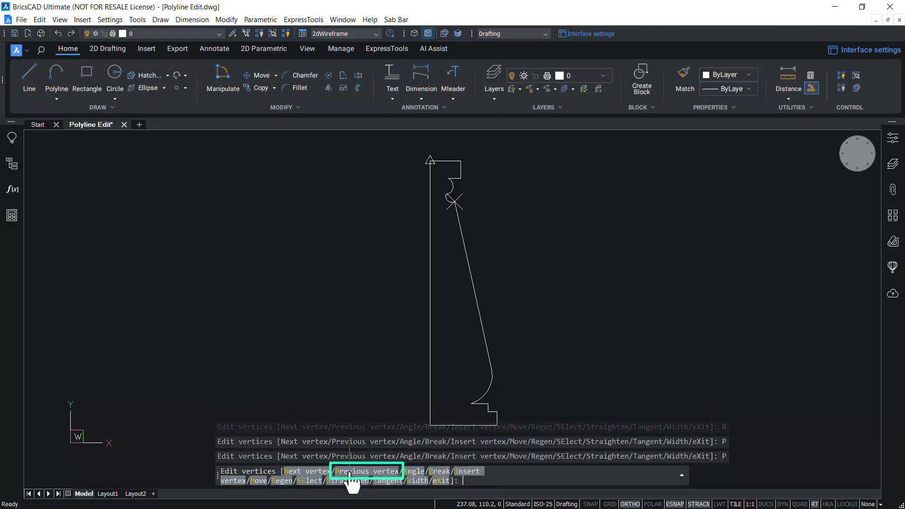
click(349, 471)
click(349, 471)
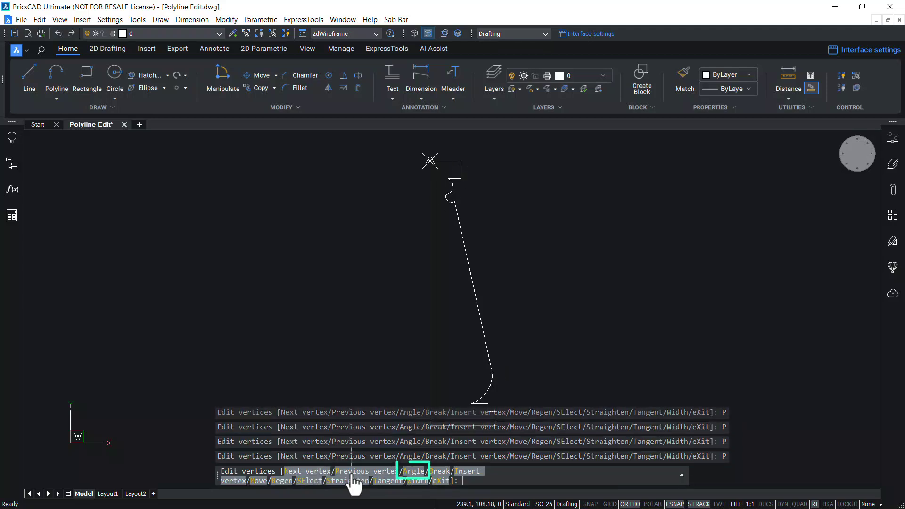
click(413, 471)
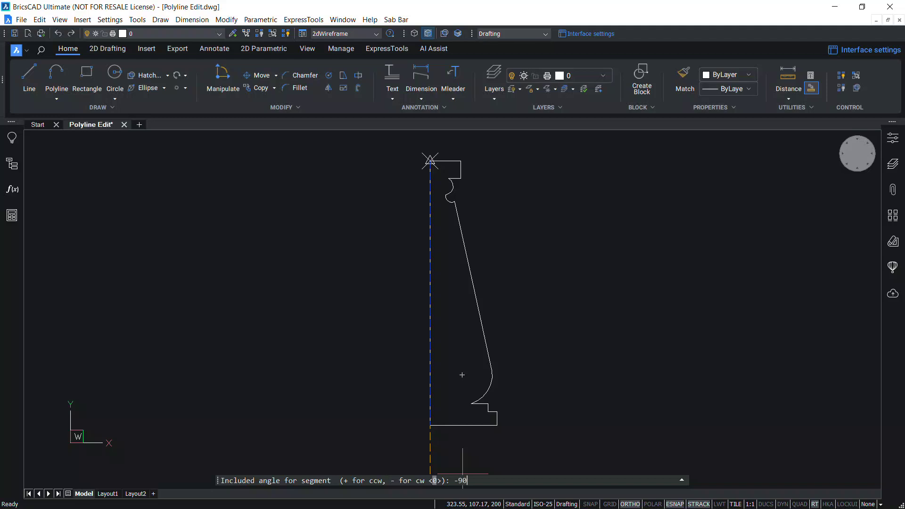
- Apply the -90 included angle to curve the flat top edge, then advance to the next vertex
key(Return)
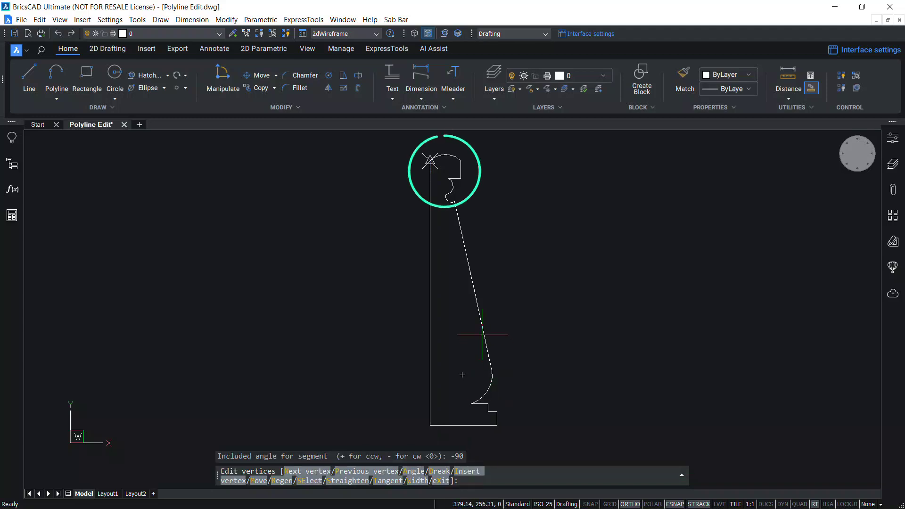
key(Return)
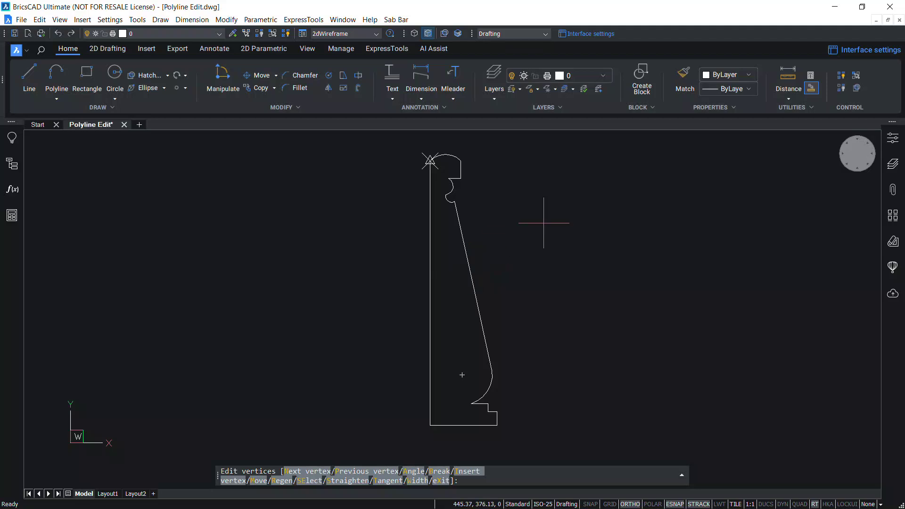
key(Return)
key(Return)
key(Return)
- Break out the upper sloped segment, then insert a new vertex at the mid-slope endpoint
text(B)
key(Return)
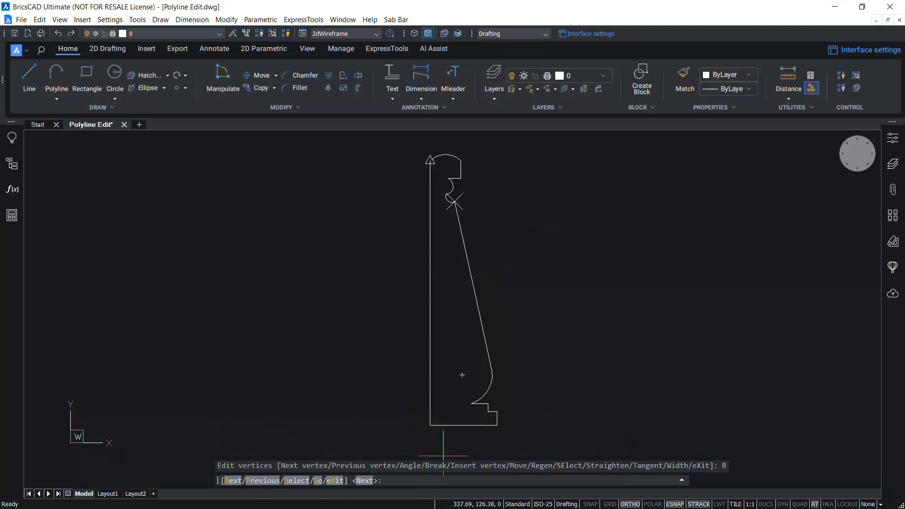
key(Return)
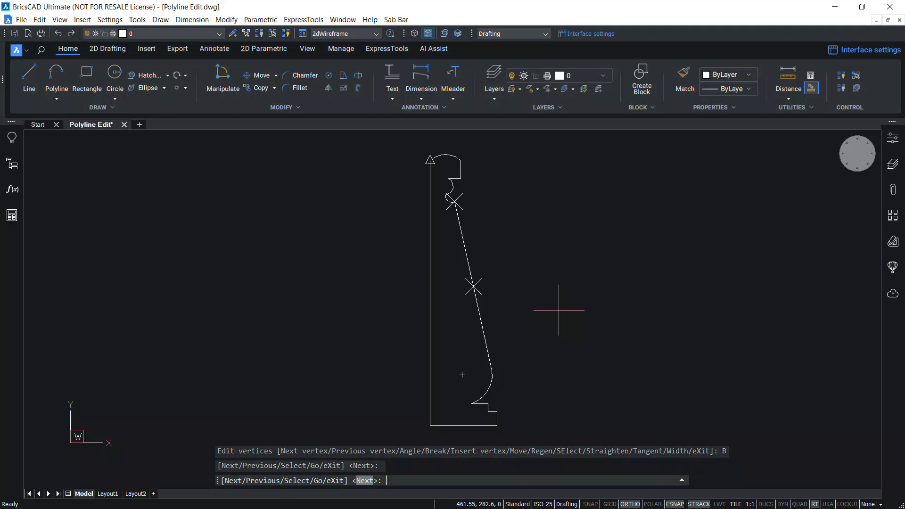
text(GO)
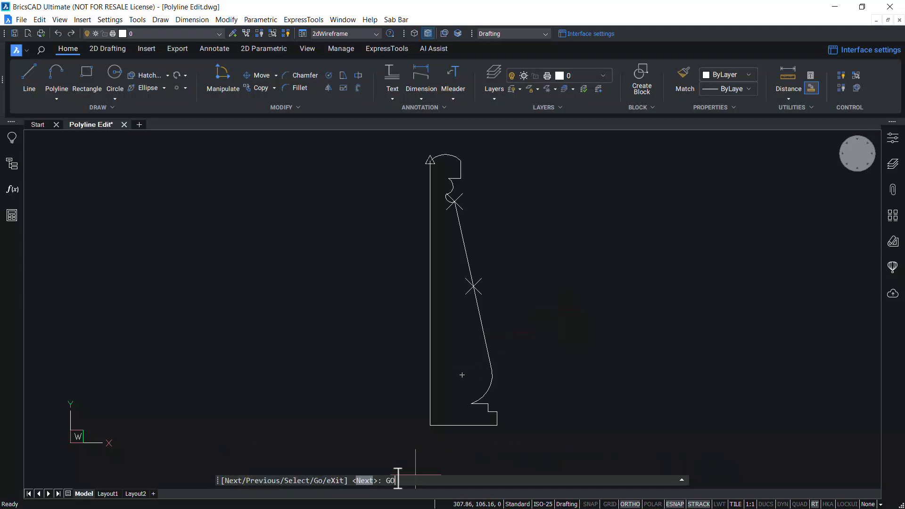
key(Return)
click(466, 471)
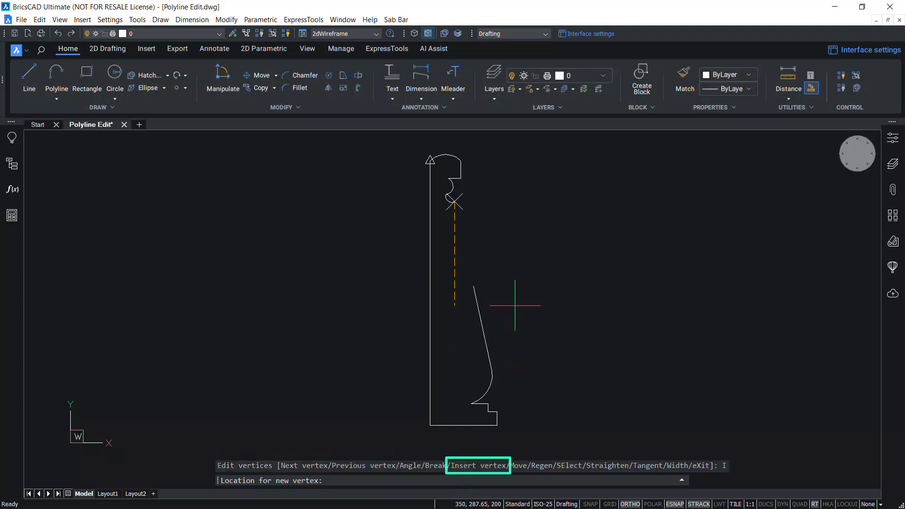
click(473, 286)
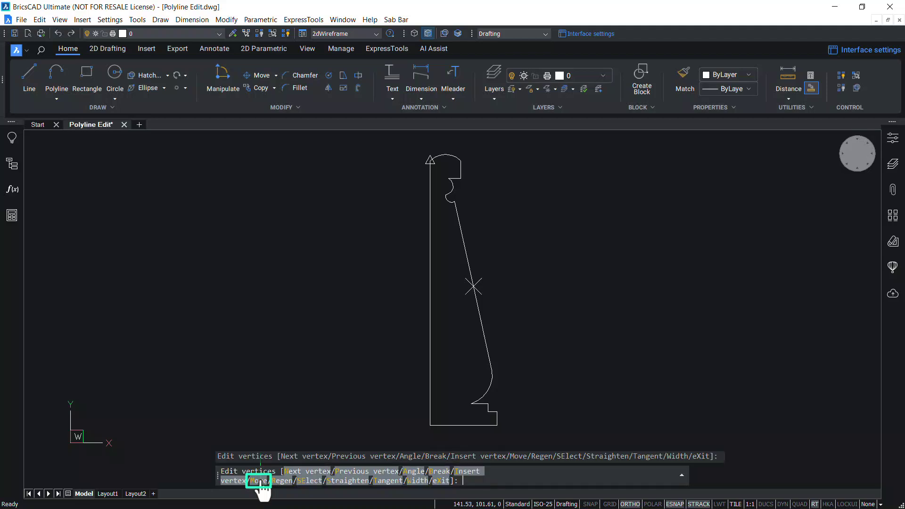
- Step back through the vertices to the profile's top-right corner
key(p)
key(Return)
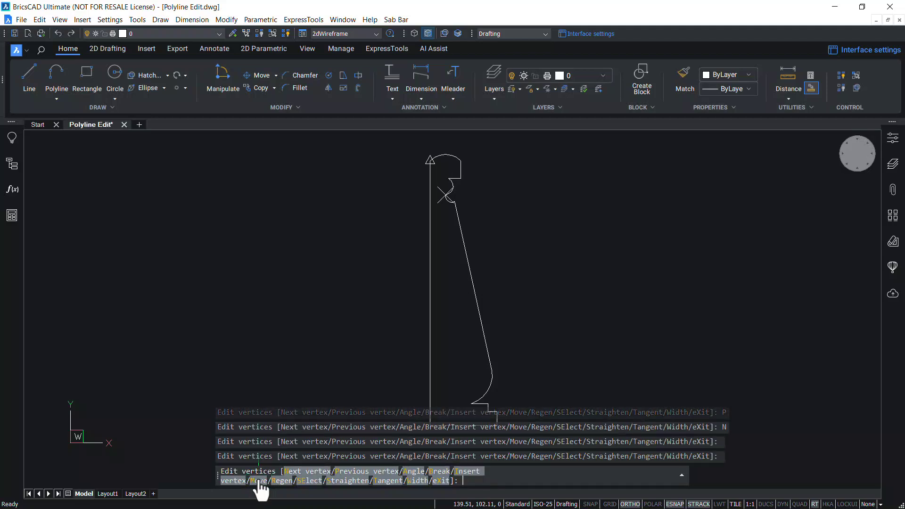
text(P)
key(Return)
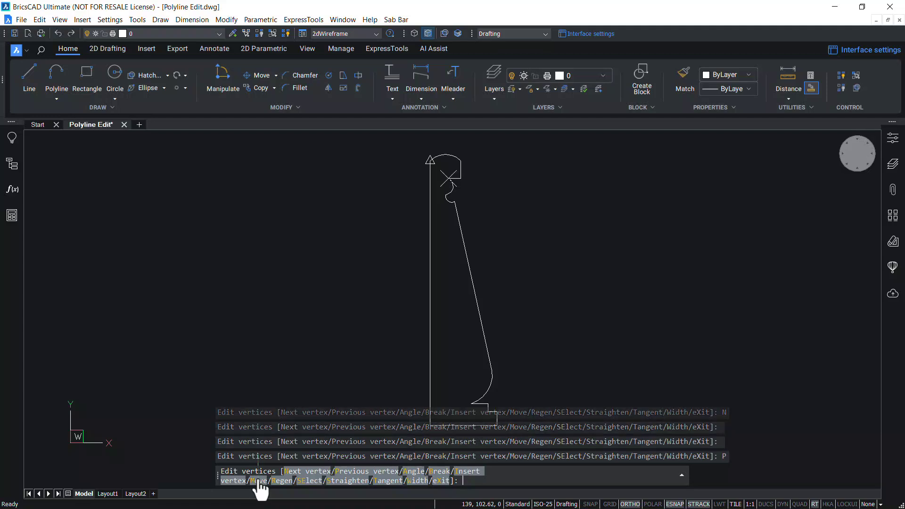
key(p)
key(Return)
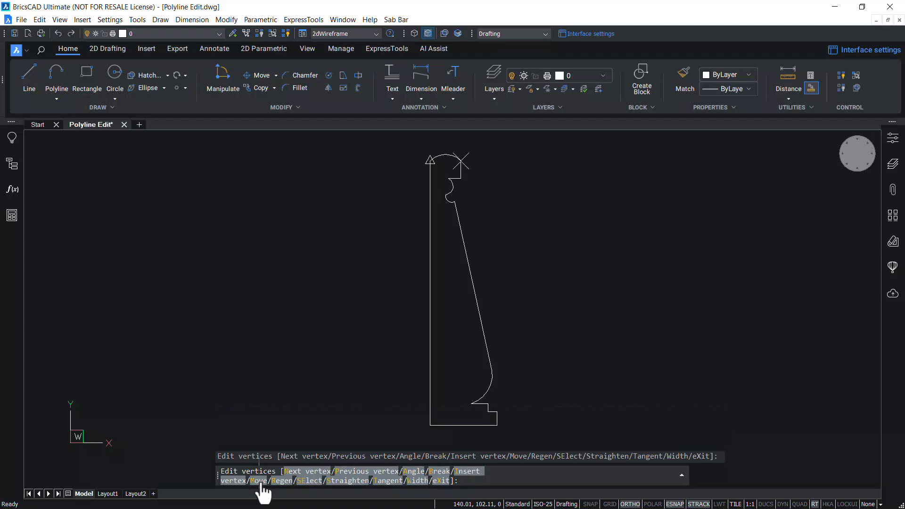
- Move the top-right corner outward to widen the top arc, and regenerate the profile
key(m)
key(Return)
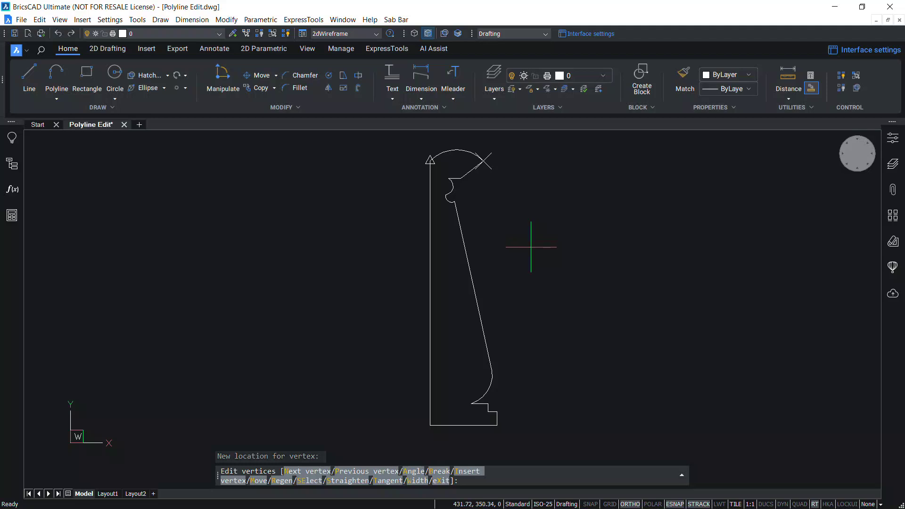
click(282, 480)
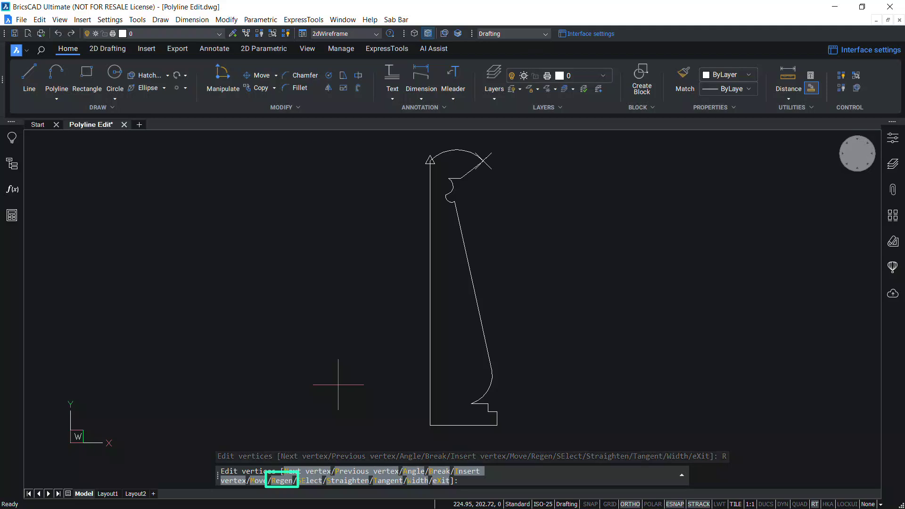
click(309, 481)
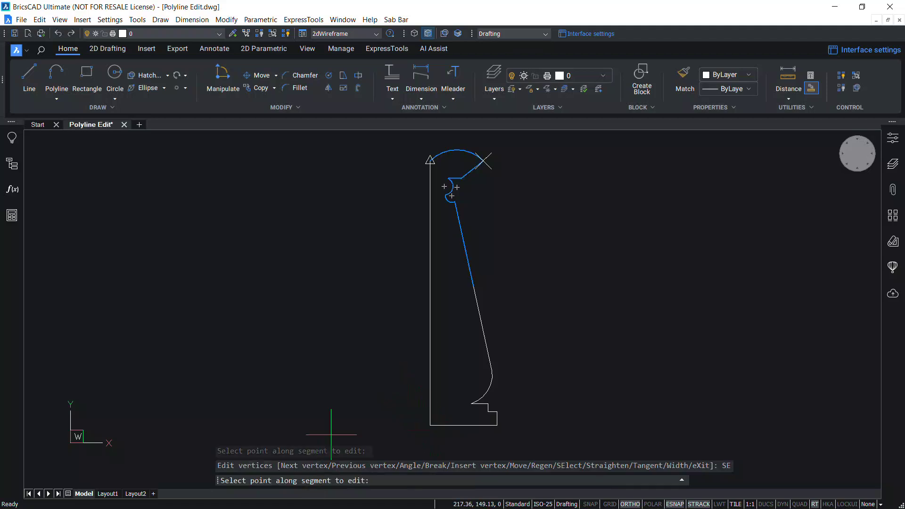
- Select the endpoint midway down the sloped edge as the current vertex
click(471, 280)
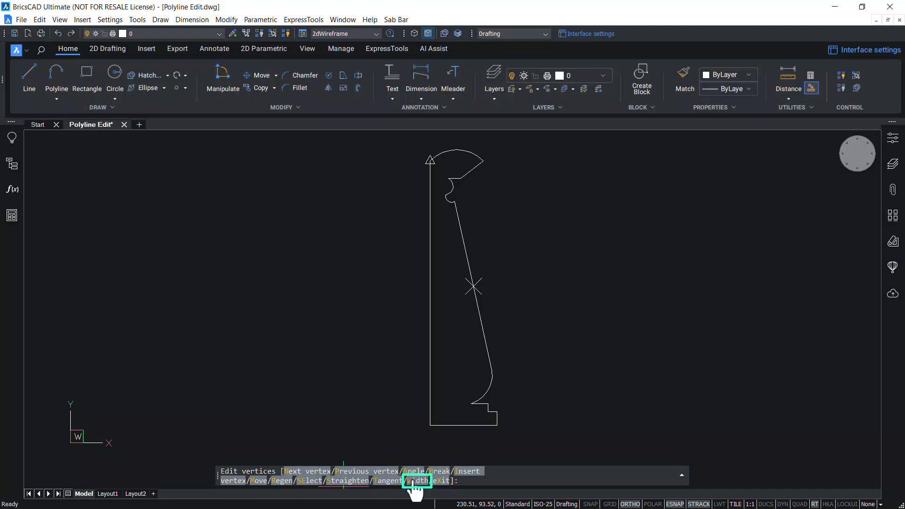
- Taper the segment below the notch from width 0 to 10, regenerate, and exit vertex editing
click(388, 475)
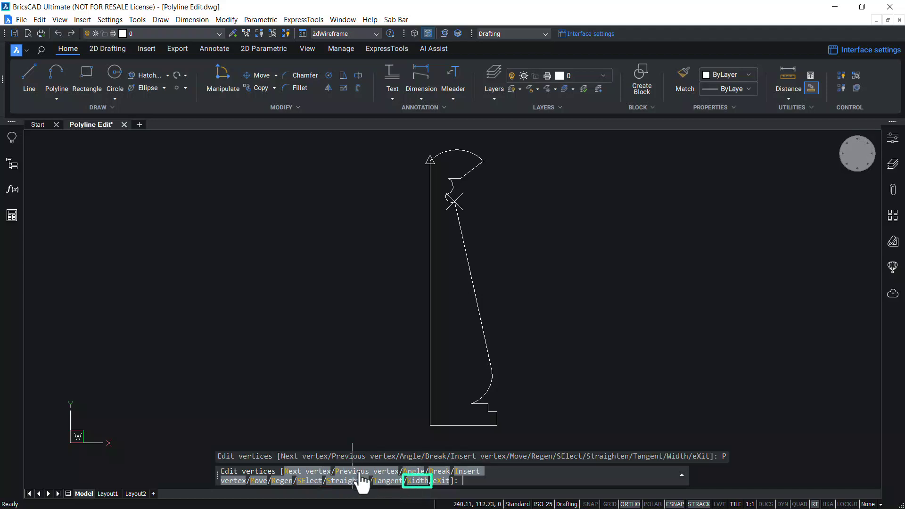
click(414, 481)
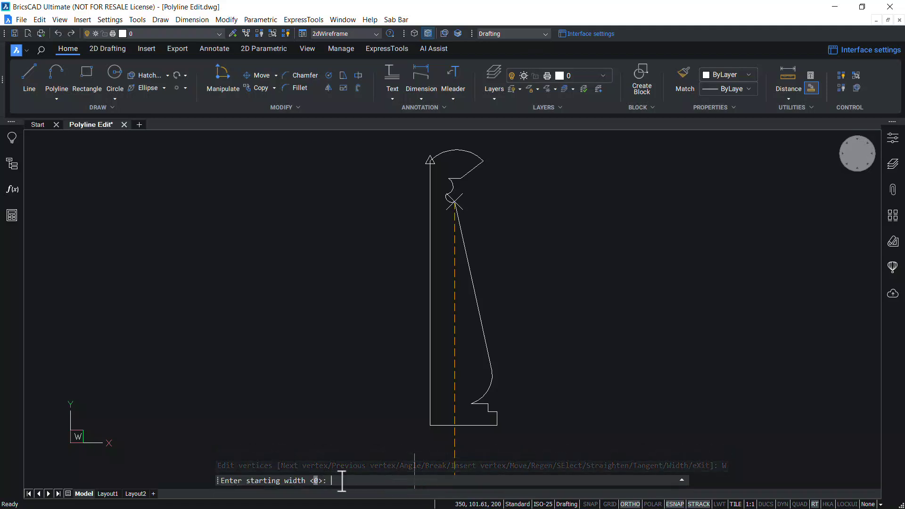
key(Return)
text(1)
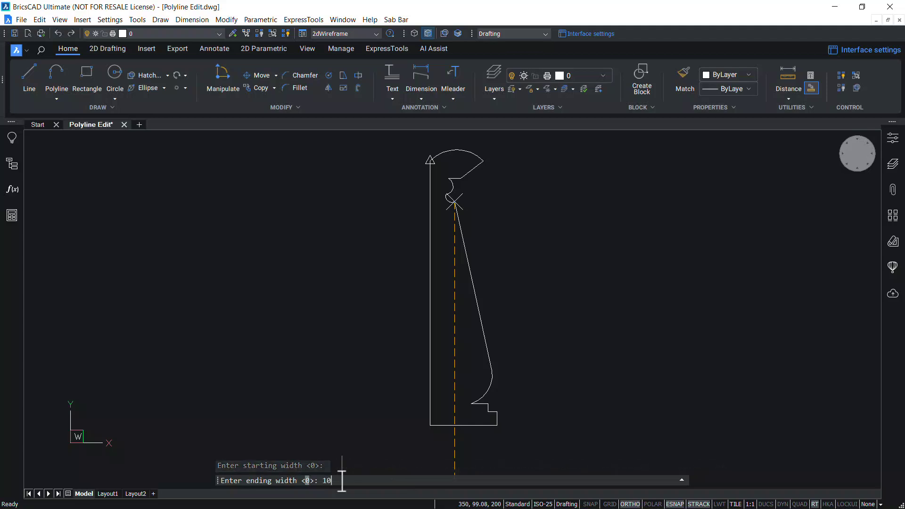
text(0)
key(Return)
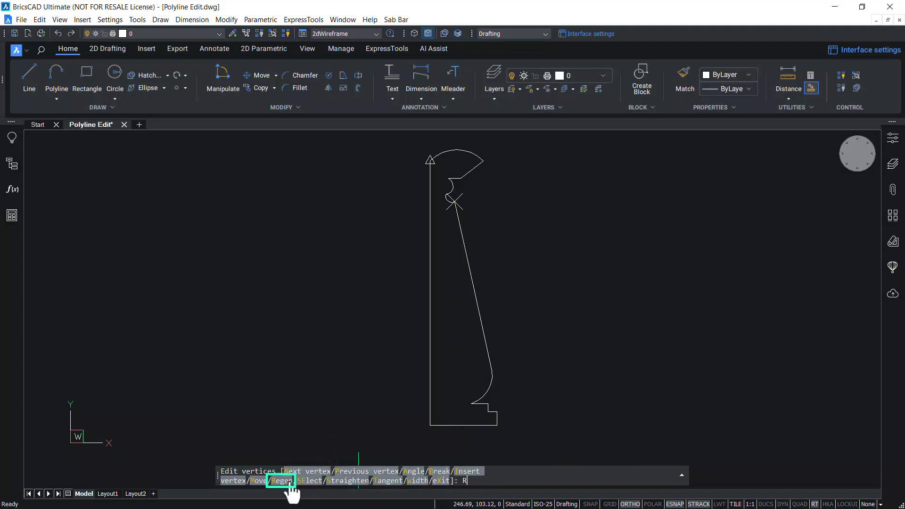
key(Return)
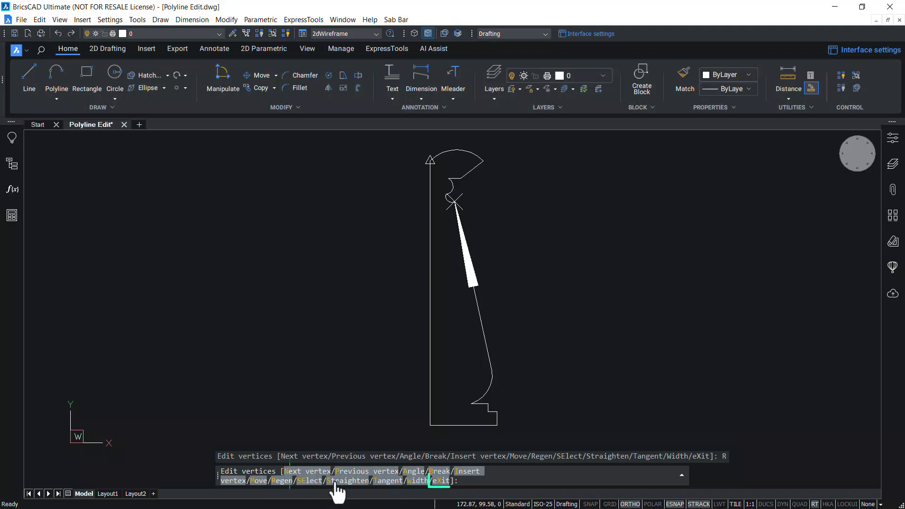
click(441, 481)
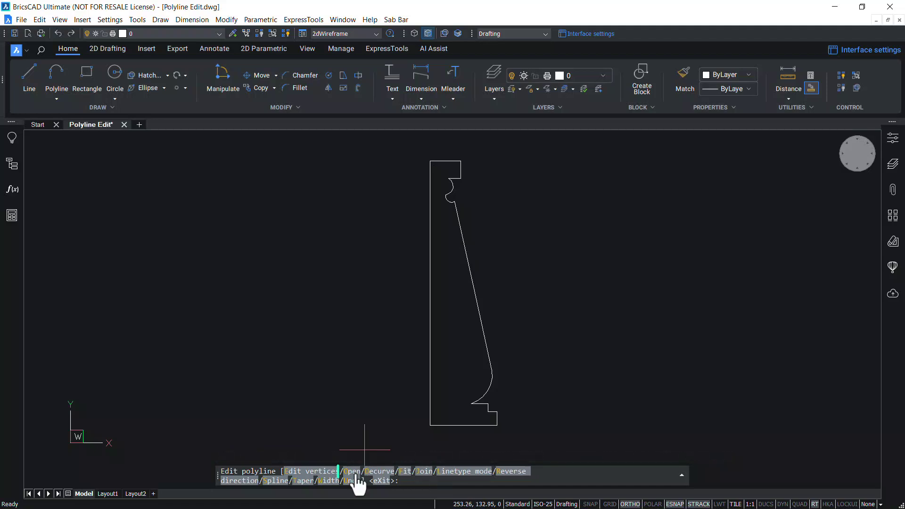
- Open, reclose, fit and decurve the profile, then end PEDIT and reselect the polyline
click(353, 471)
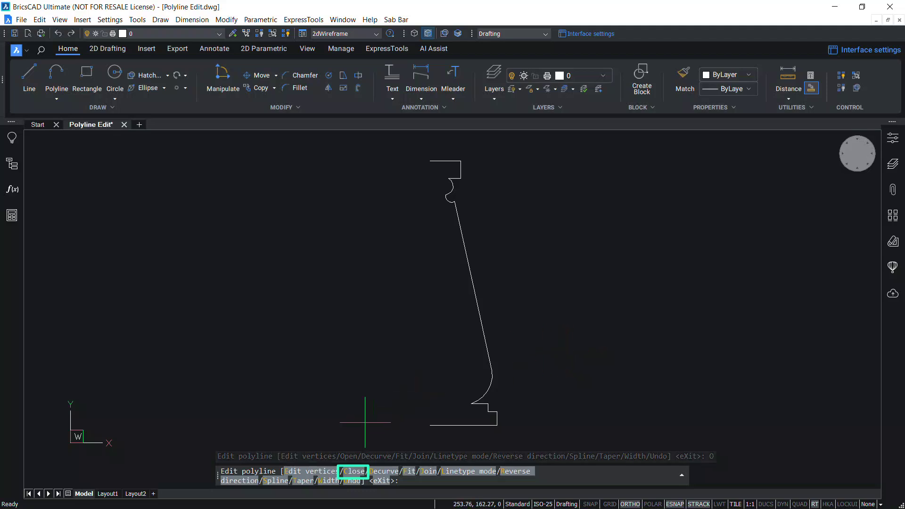
click(351, 474)
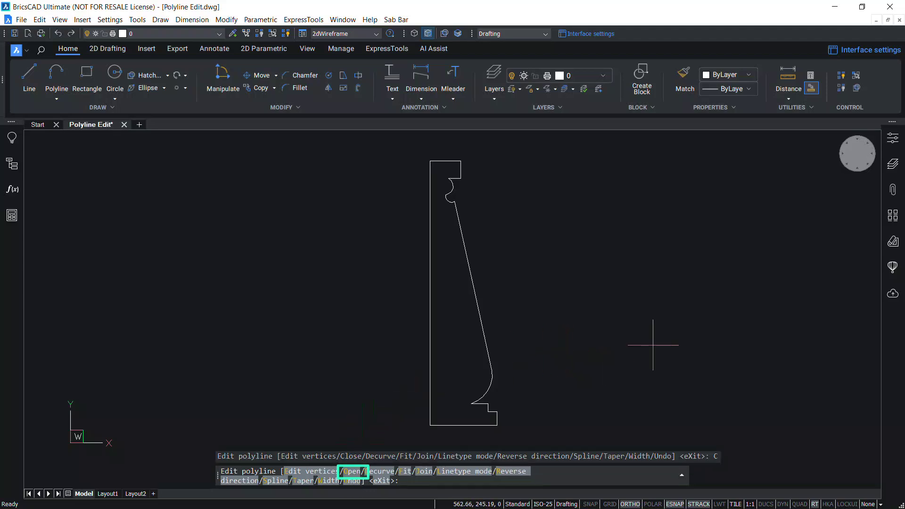
click(405, 471)
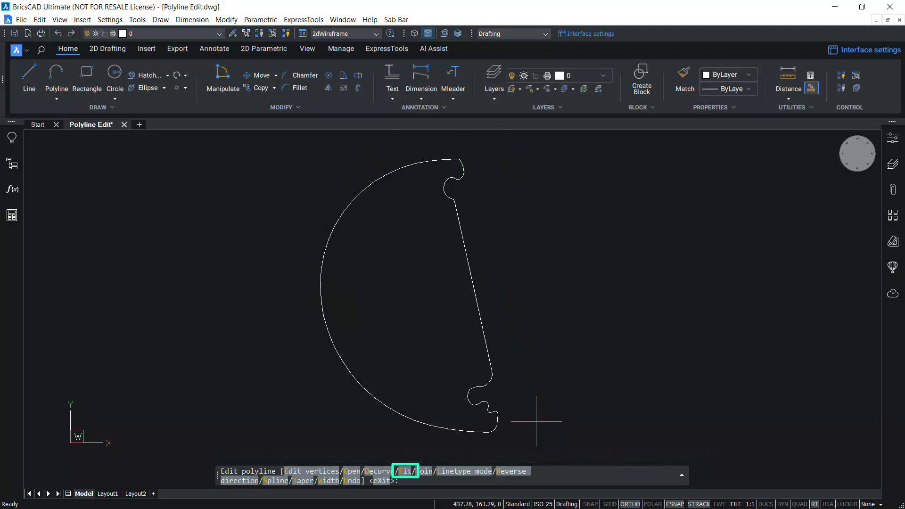
click(375, 471)
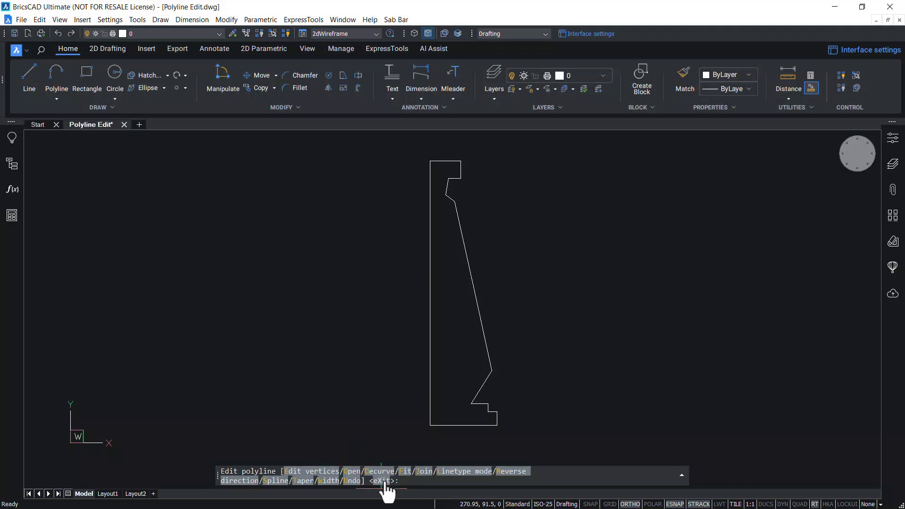
key(Escape)
click(471, 281)
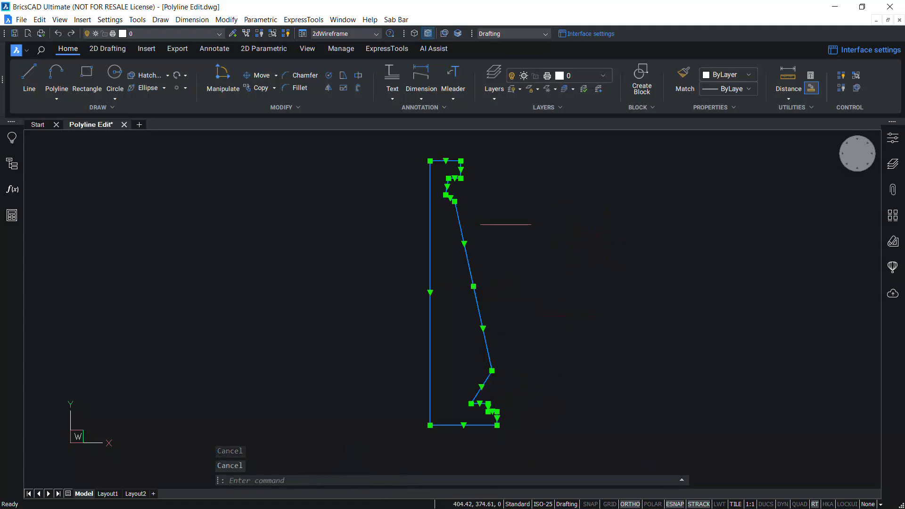
- Set the column profile's linetype to DASHDOT from the Properties dropdown
click(724, 87)
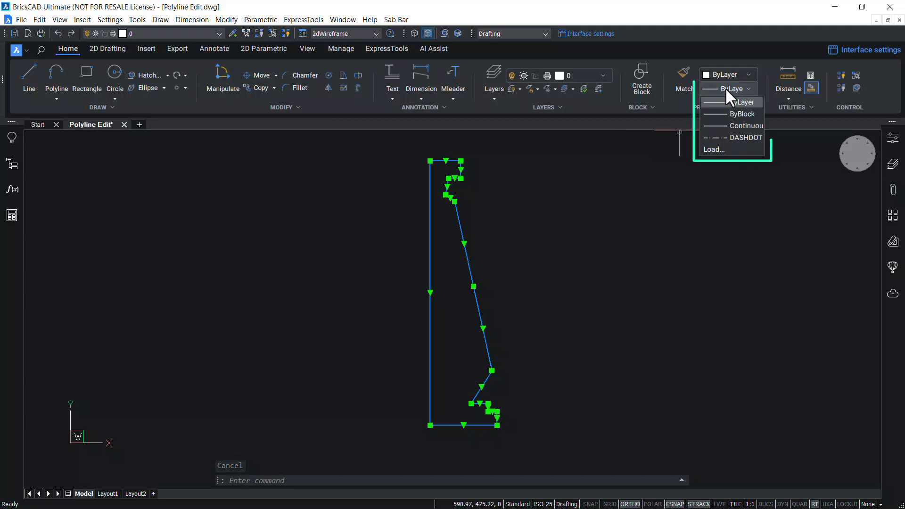
click(736, 136)
key(Escape)
- Run PEDIT on the profile and bring up its Linetype mode setting
text(pe)
key(Return)
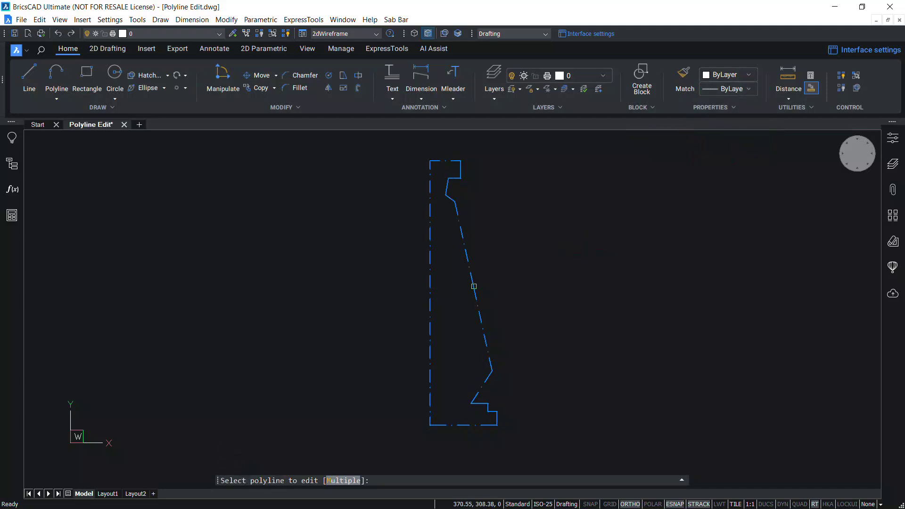
click(473, 286)
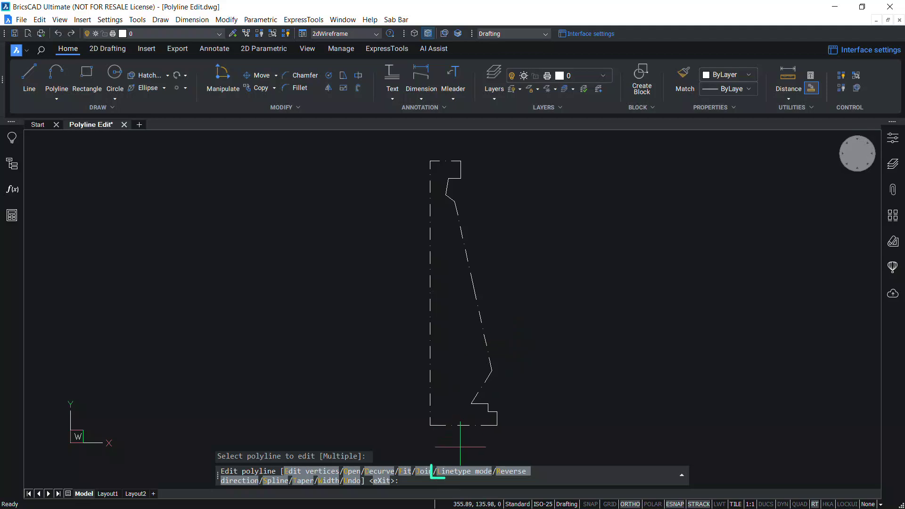
click(443, 471)
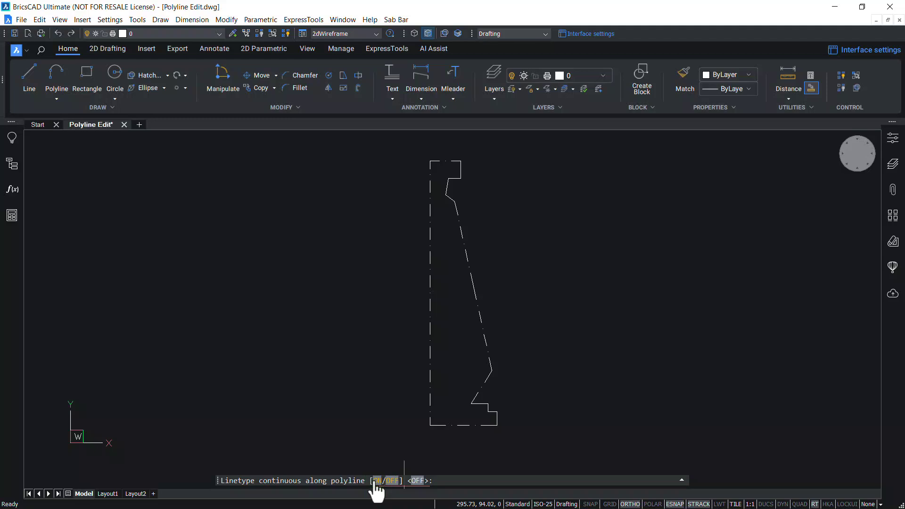
- Switch continuous linetype generation on, then off, and reverse the profile's direction
click(375, 482)
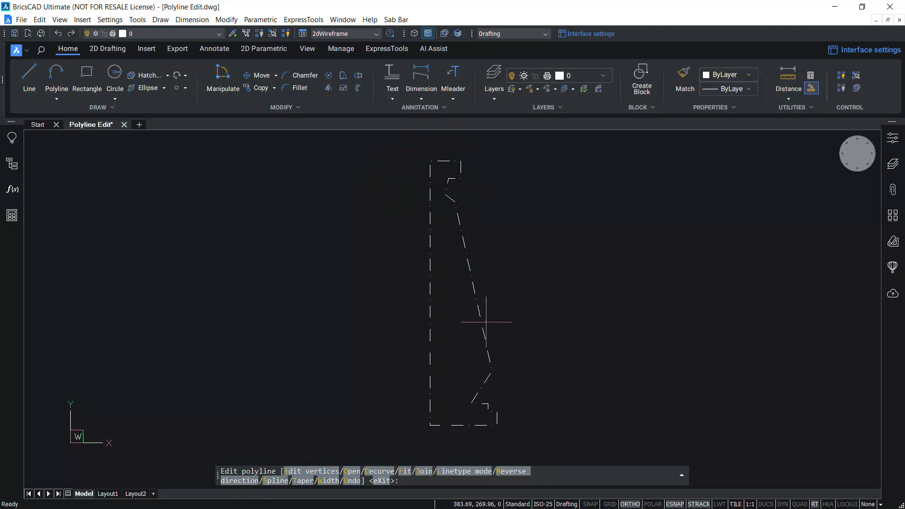
click(439, 470)
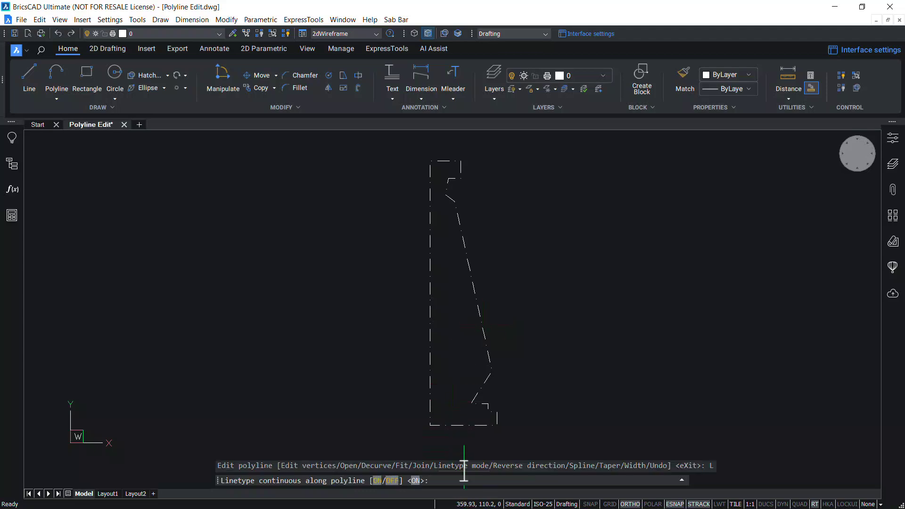
click(392, 480)
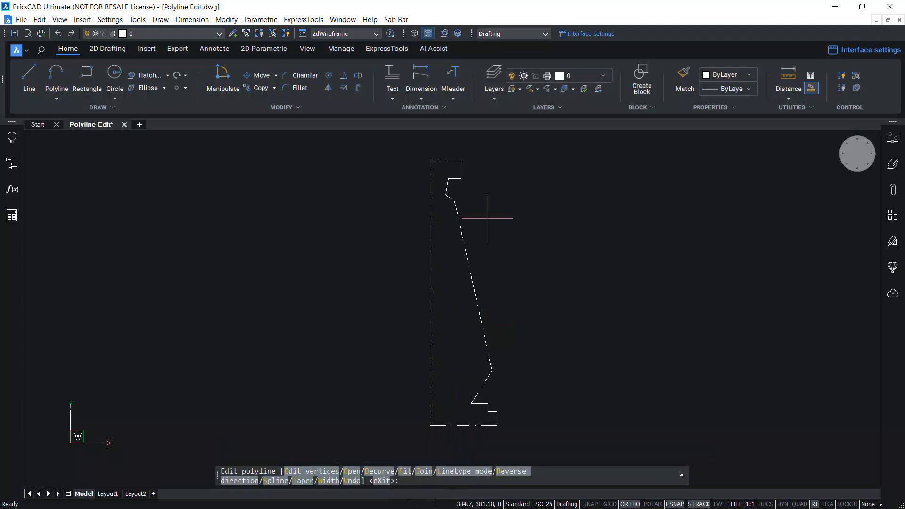
click(509, 471)
click(510, 471)
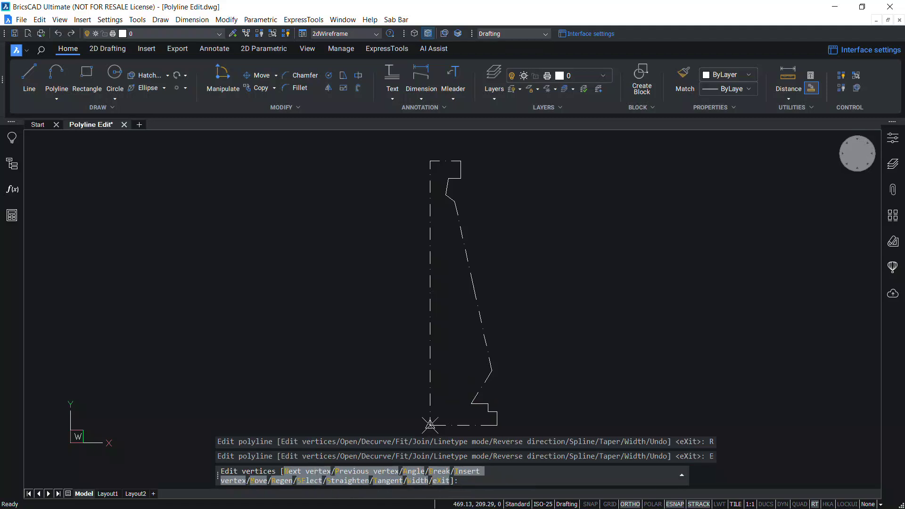
- Step through the profile's vertices in PEDIT Edit vertex mode down to the notch, then exit
text(E)
key(Return)
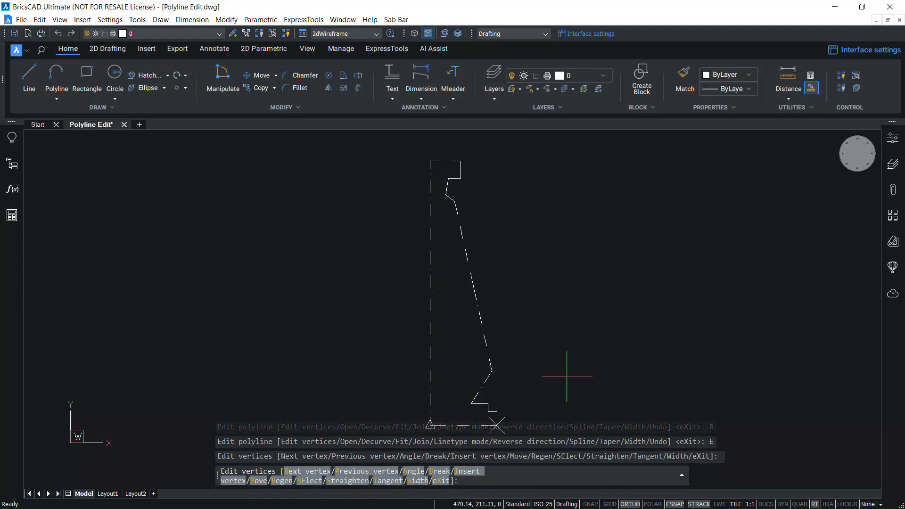
key(Return)
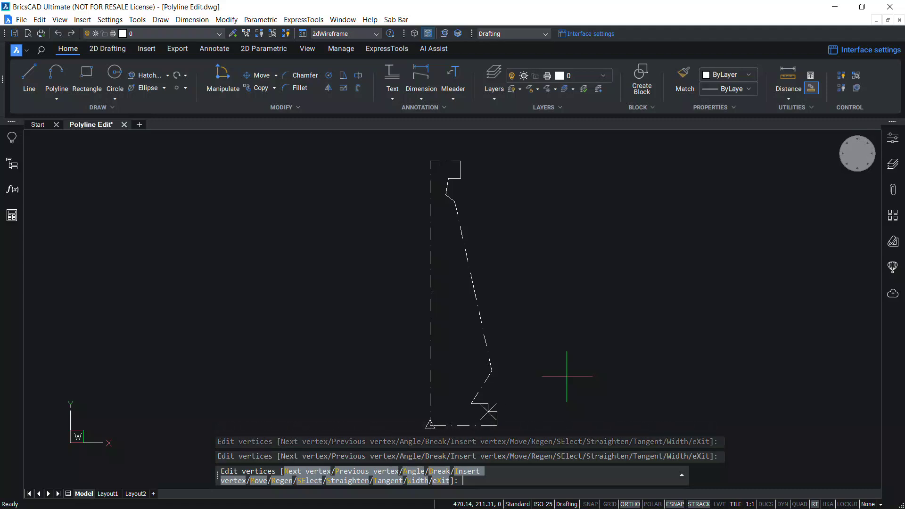
key(Return)
key(Return)
key(Return)
key(Return)
key(Return)
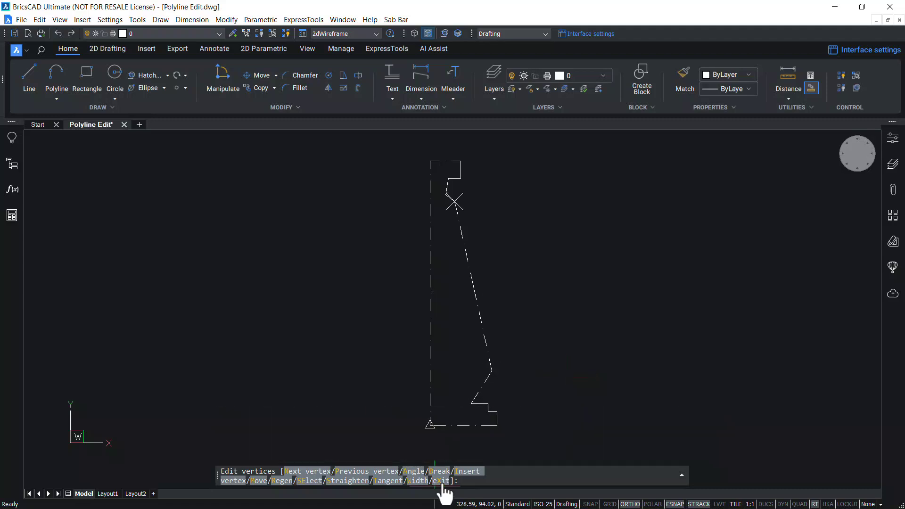
click(443, 481)
- Taper the column profile's width from 0 at the start to 15 at the end
click(306, 481)
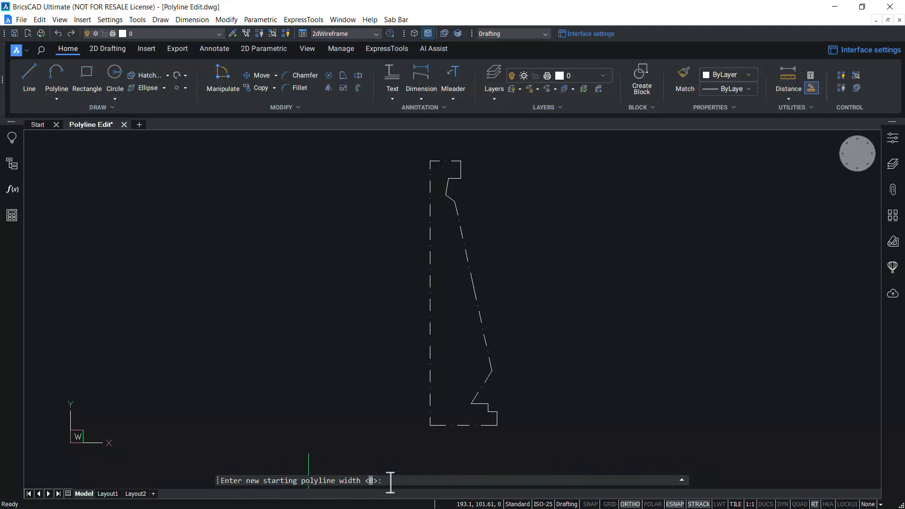
key(Return)
text(15)
key(Return)
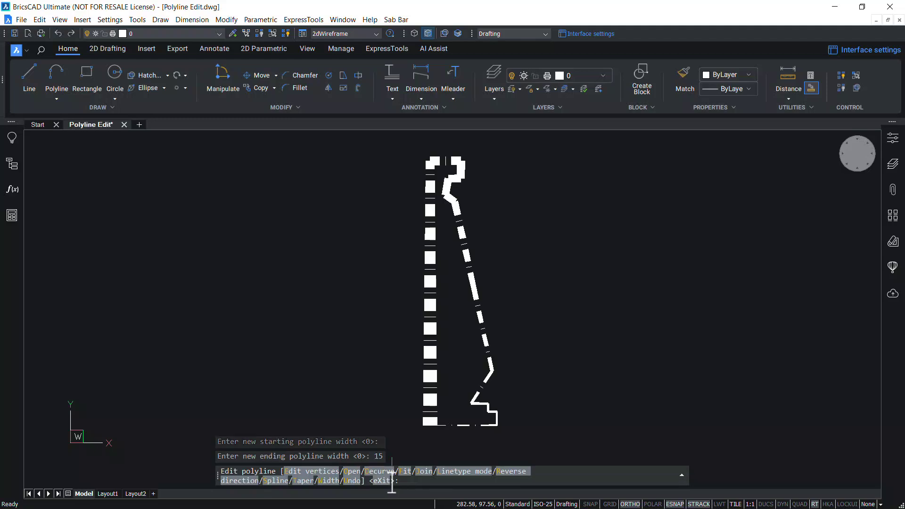
- Reset the width of every segment to 0
click(329, 480)
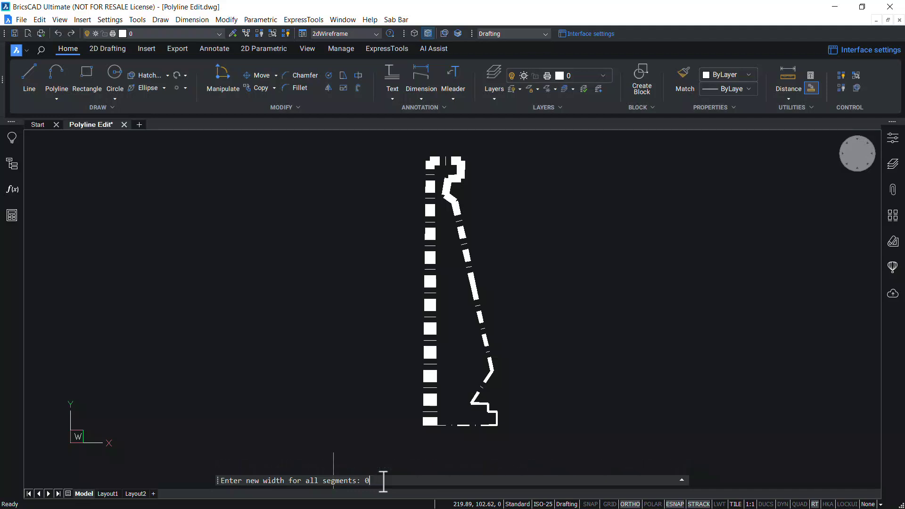
text(0)
key(Return)
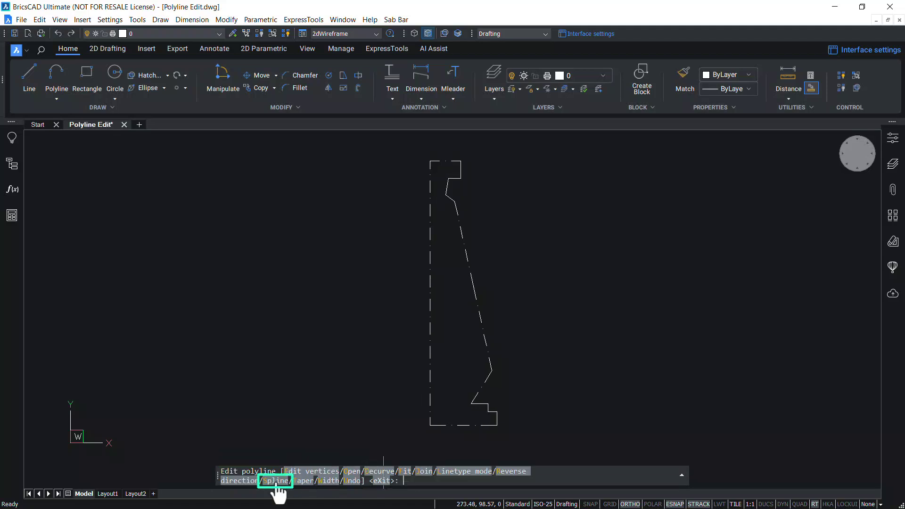
- Fit the profile into a smooth spline, then decurve it back and end PEDIT
click(277, 481)
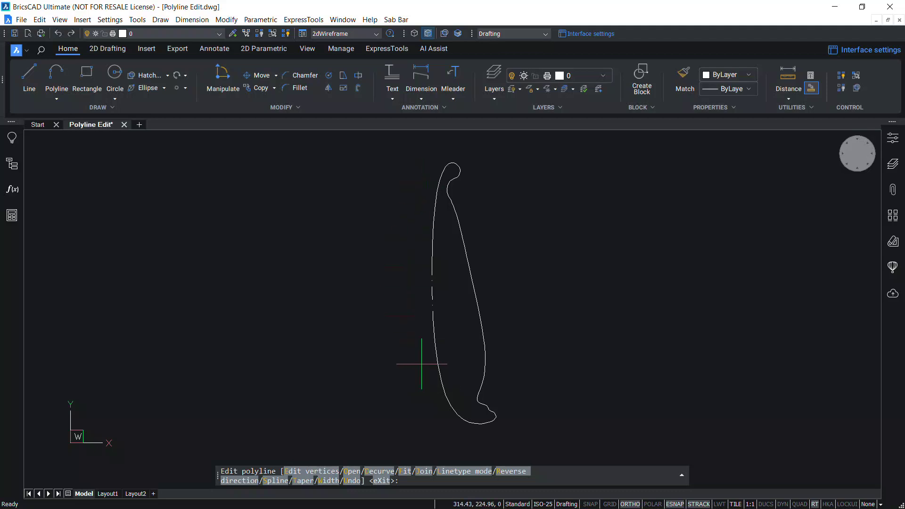
click(379, 472)
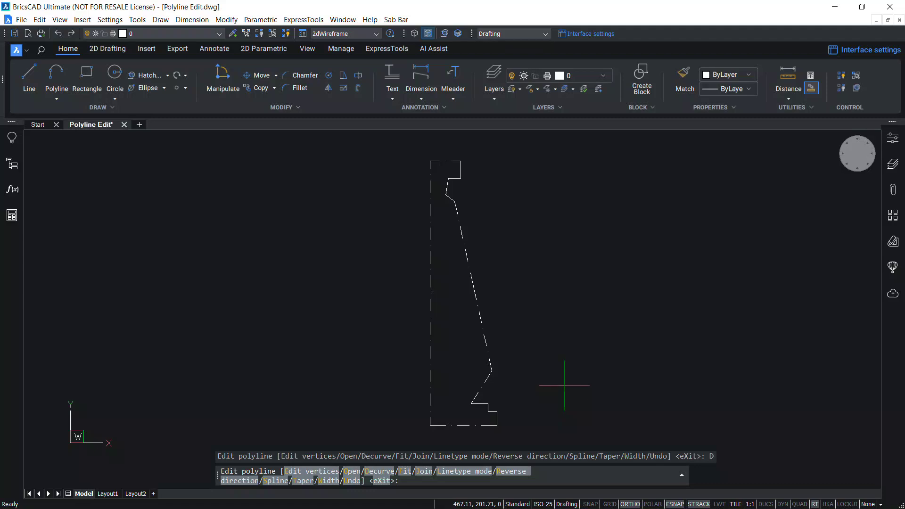
key(Escape)
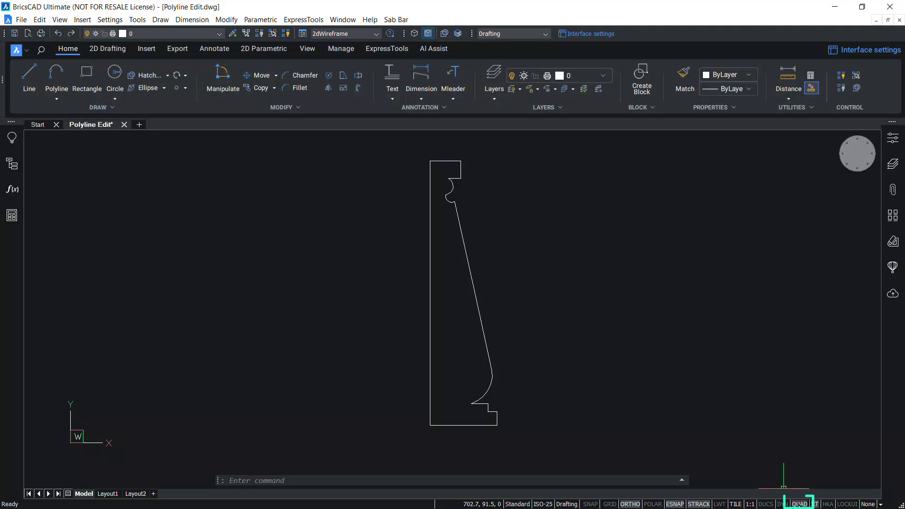
- With Quad turned off, stretch a slanted shaft segment outward using Stretch Segment
click(799, 504)
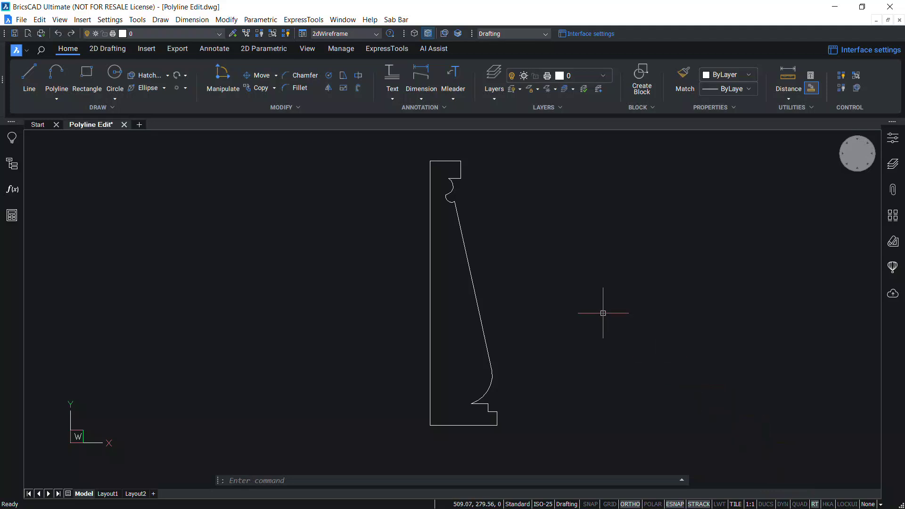
click(465, 256)
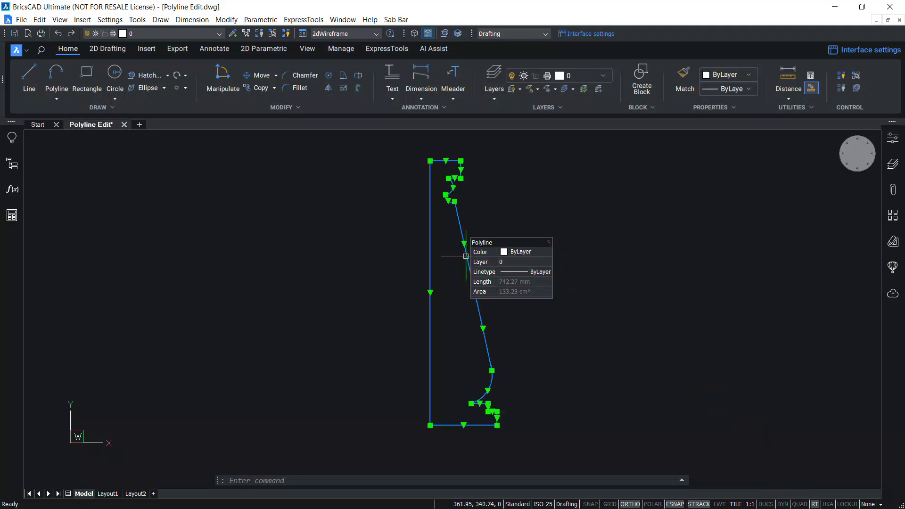
right_click(465, 256)
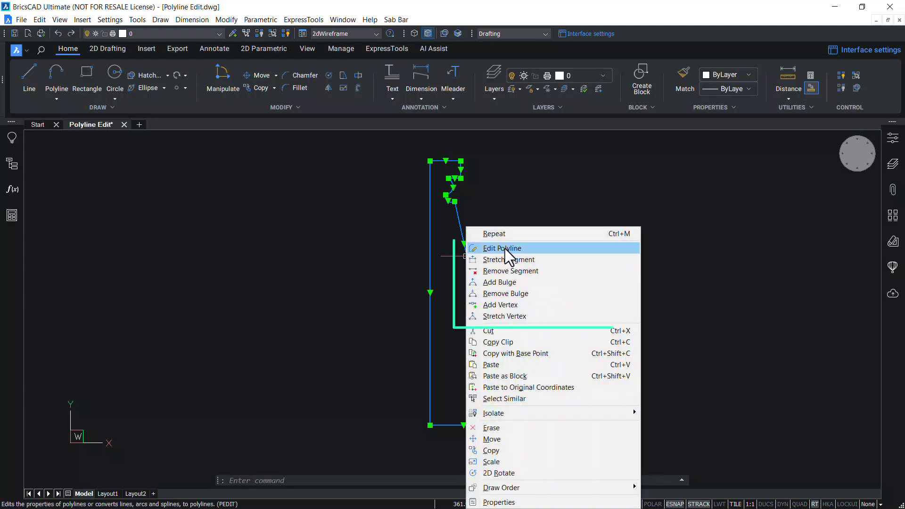
click(515, 248)
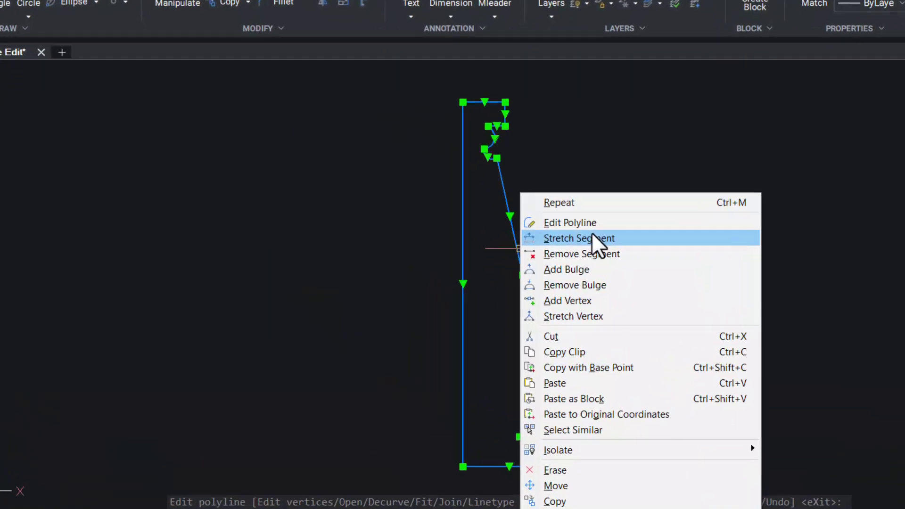
click(527, 258)
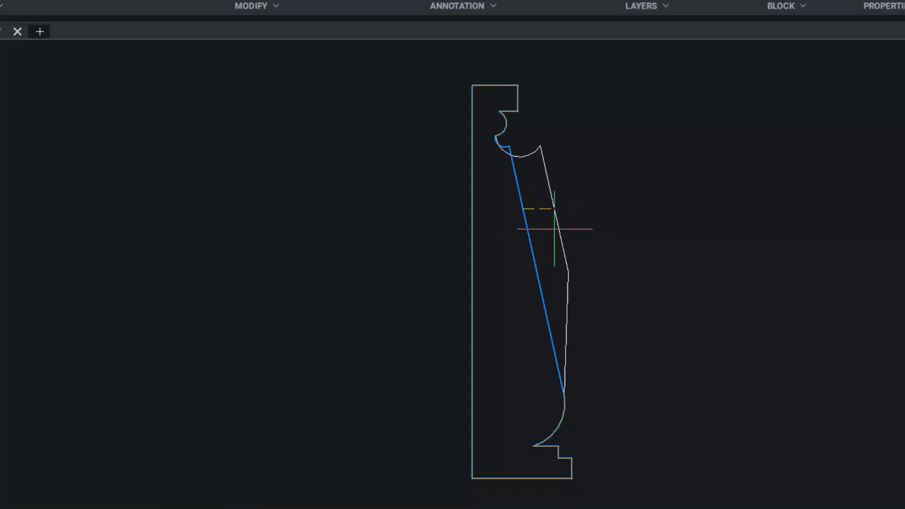
- Try Remove Segment from the polyline's context menu, then reselect the profile's menu
right_click(556, 230)
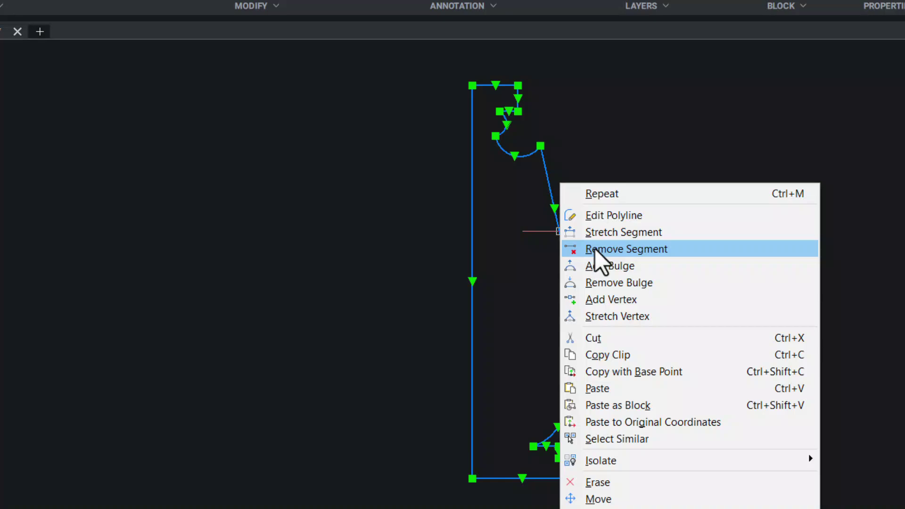
click(594, 248)
click(548, 250)
right_click(548, 251)
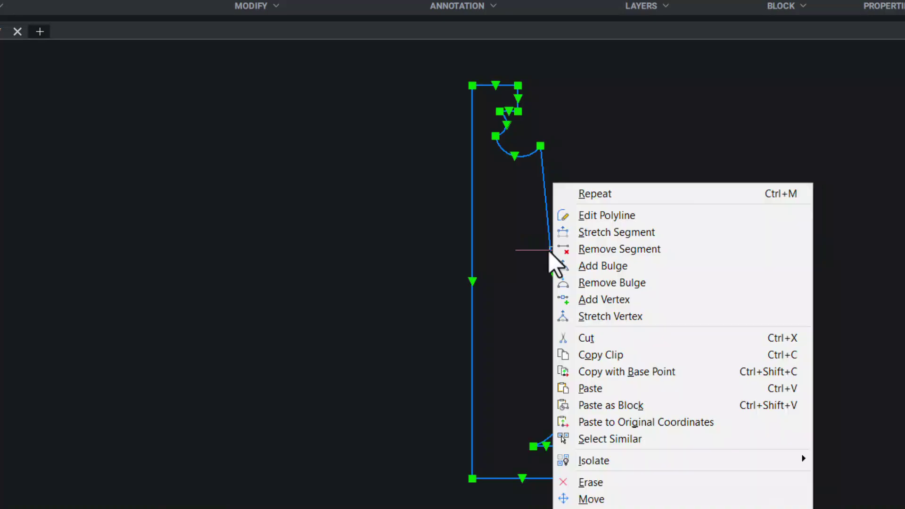
- Add a bulge to the tapered right segment, then remove the bulge again
click(596, 267)
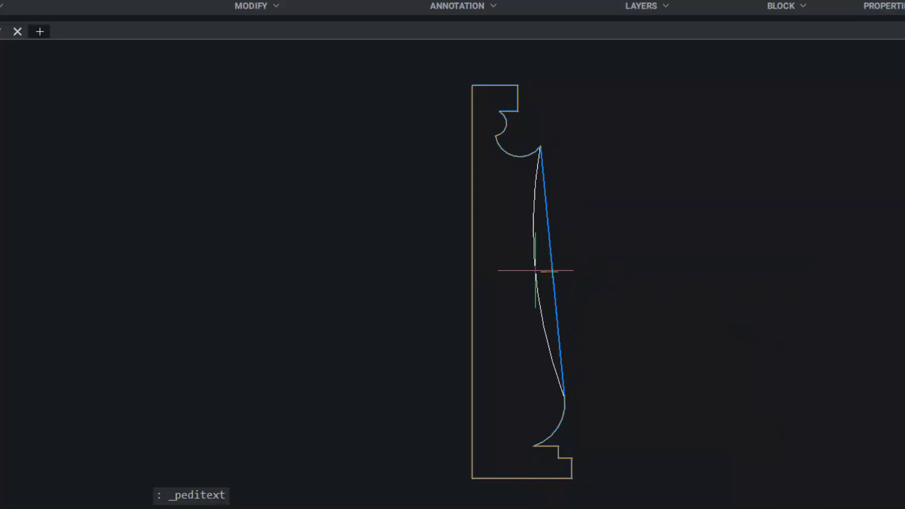
click(527, 266)
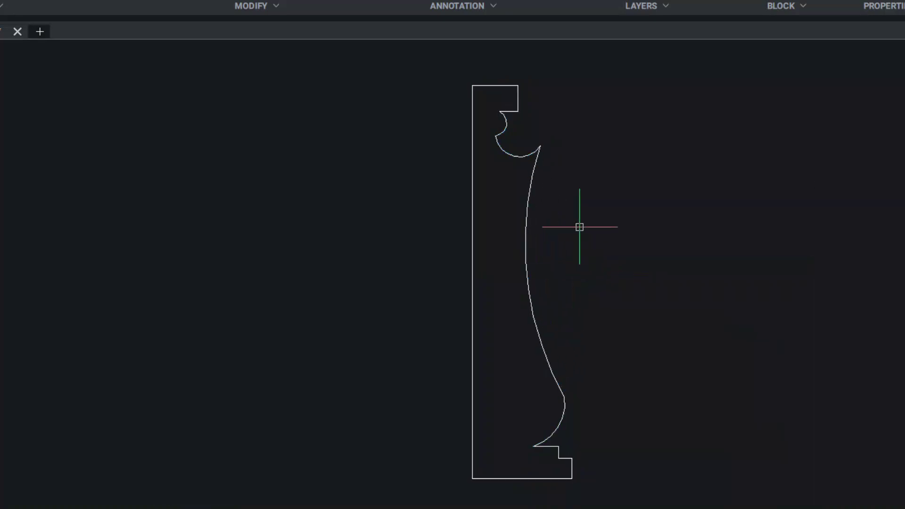
click(524, 210)
right_click(524, 210)
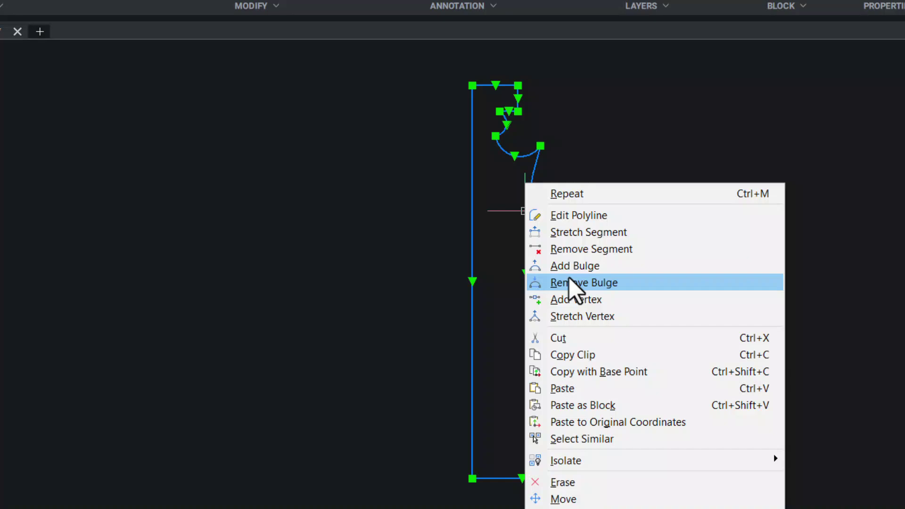
click(569, 279)
- Add a new vertex at the tapered segment's midpoint
click(553, 274)
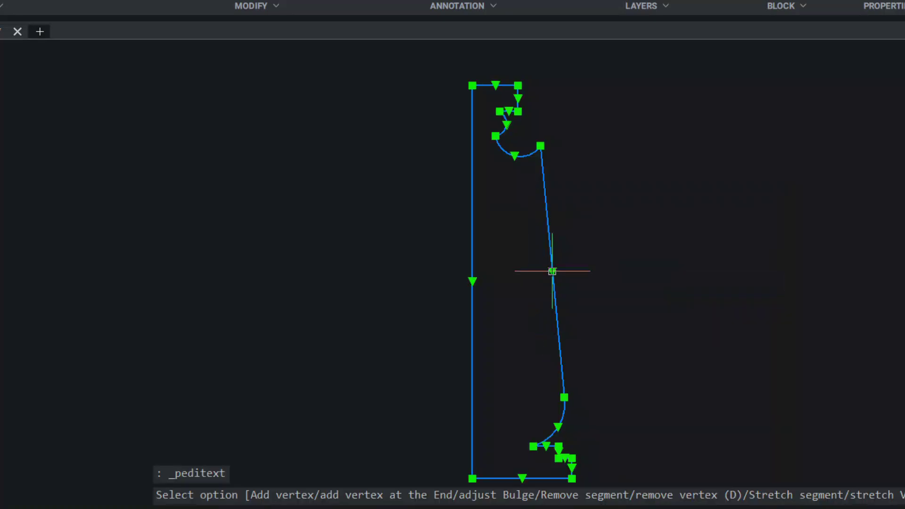
right_click(551, 271)
click(594, 299)
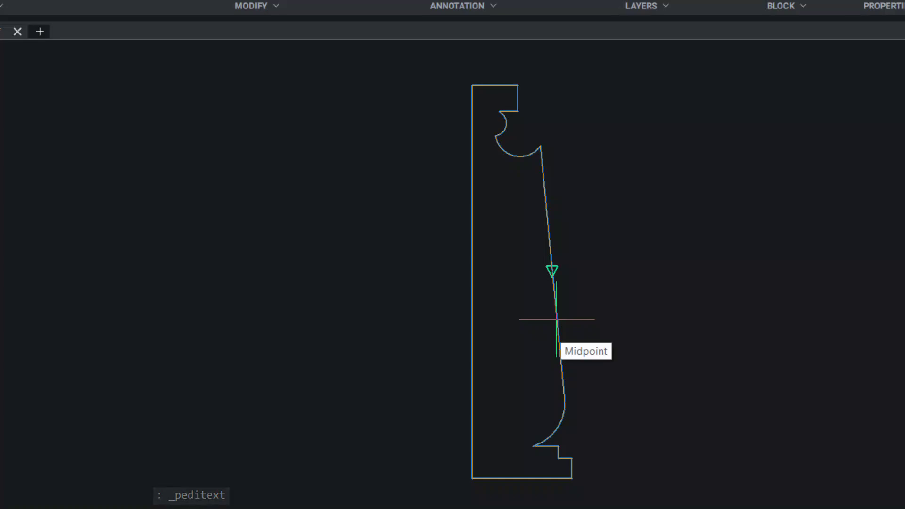
click(560, 351)
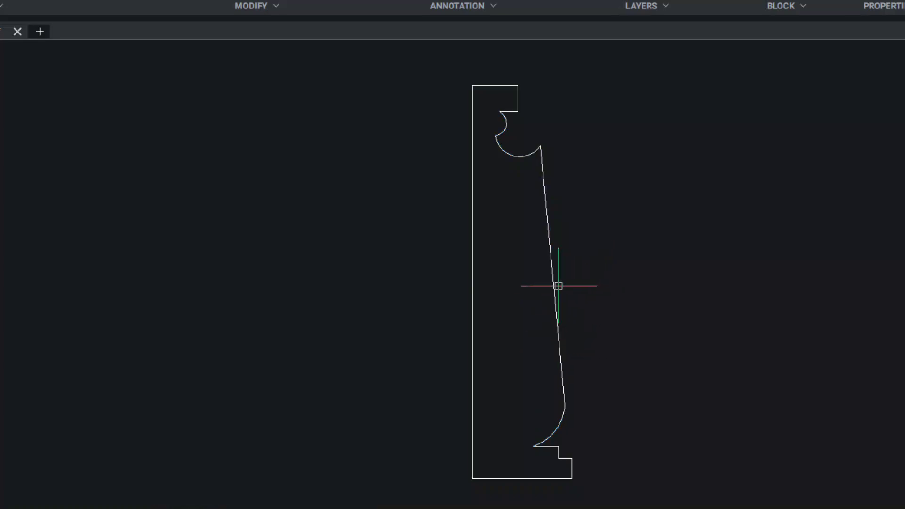
- Stretch the new vertex up to the upper arc's end to straighten the right edge
click(547, 219)
right_click(547, 219)
click(615, 315)
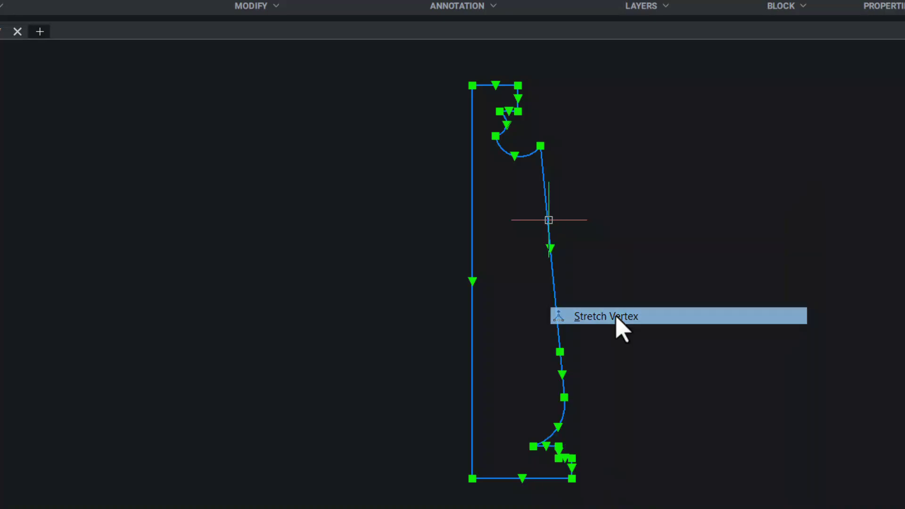
click(559, 146)
click(558, 212)
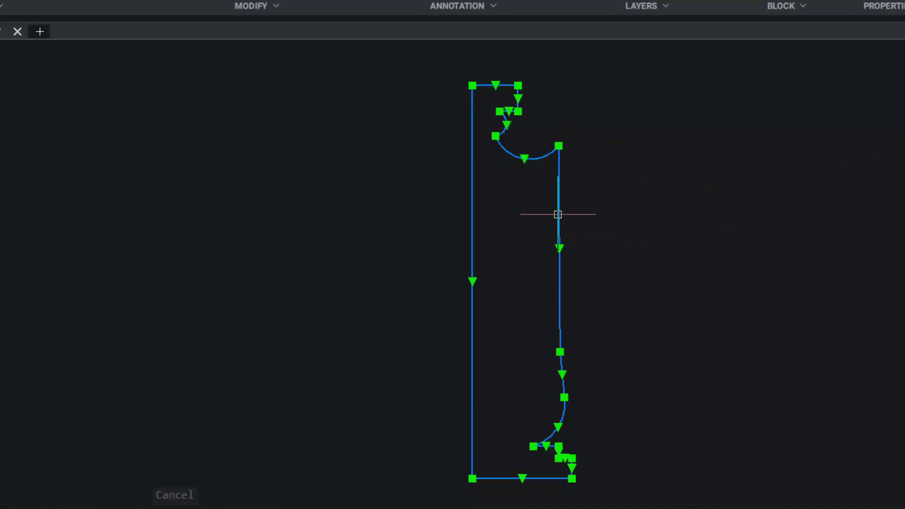
key(Escape)
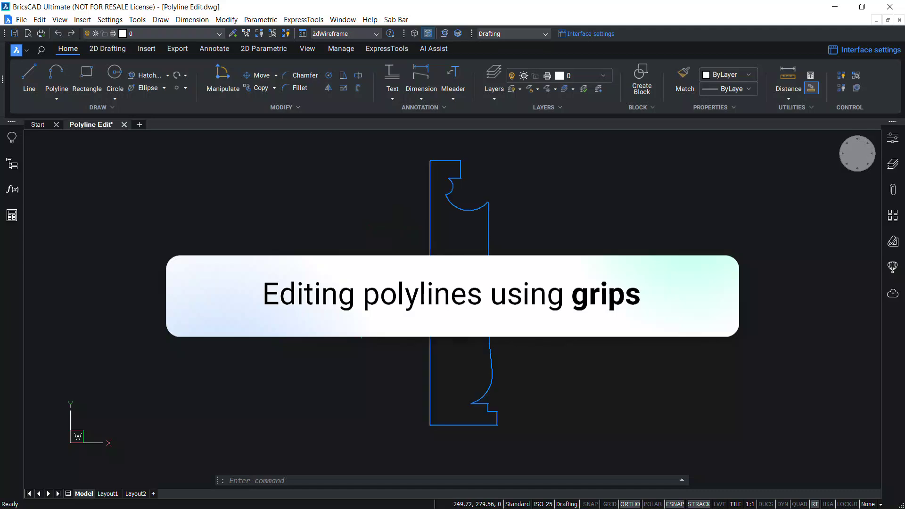
- Grip-drag the profile's top-left corner outward left and the right edge's midpoint grip inward
click(429, 234)
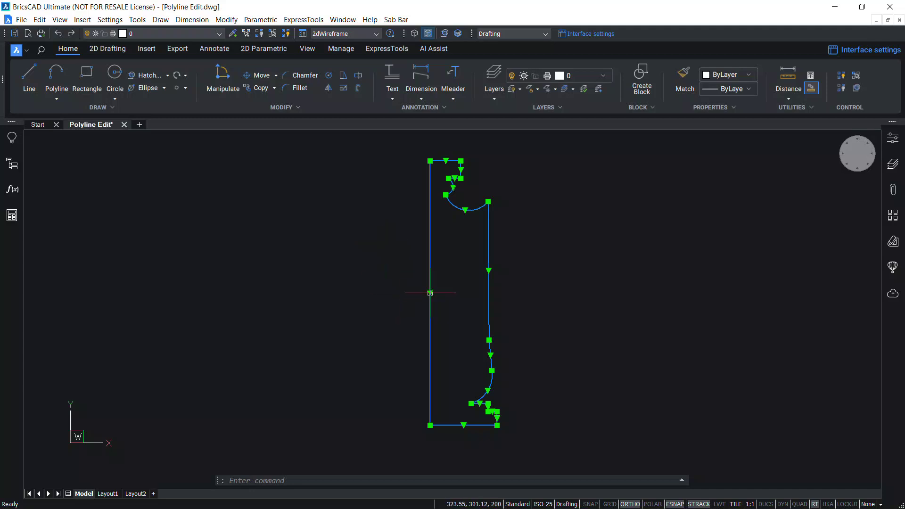
mouse_move(429, 293)
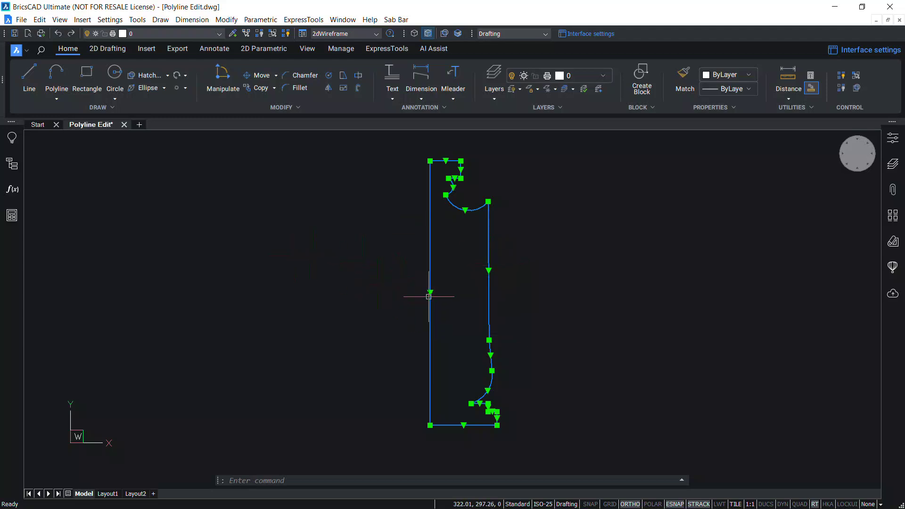
click(429, 161)
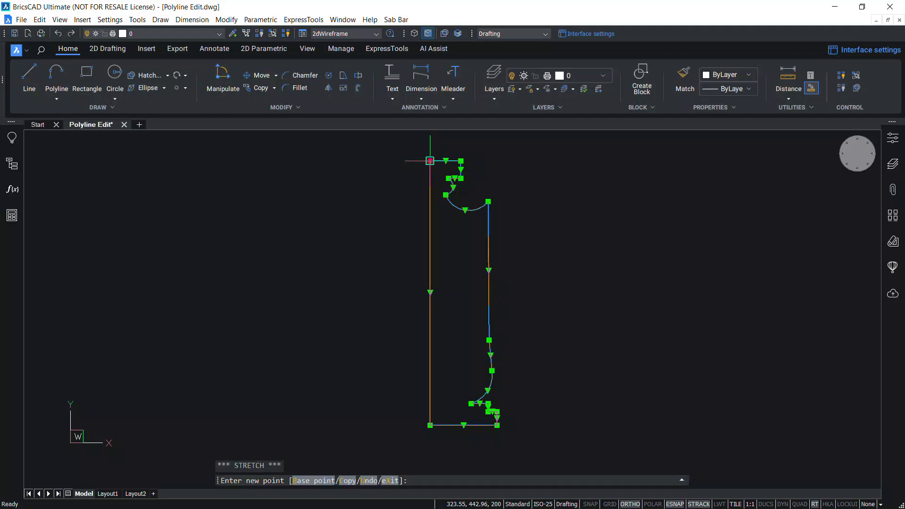
click(391, 163)
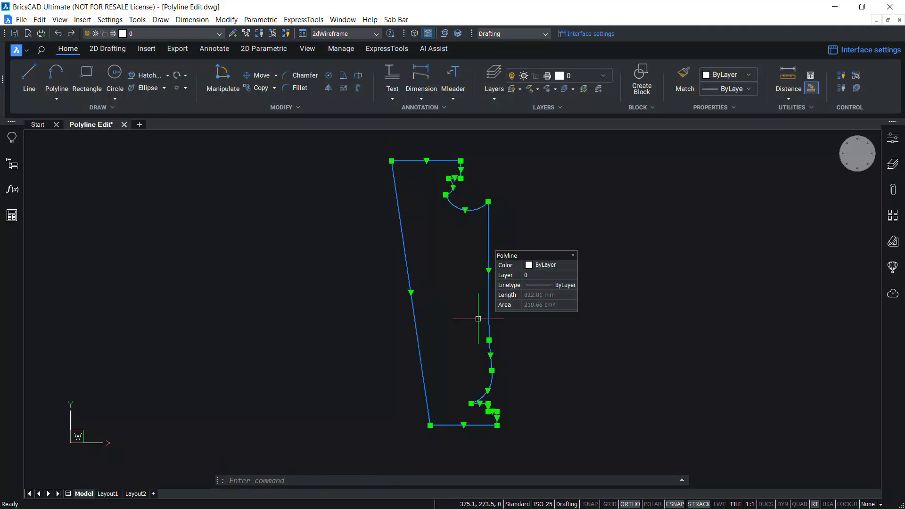
click(488, 270)
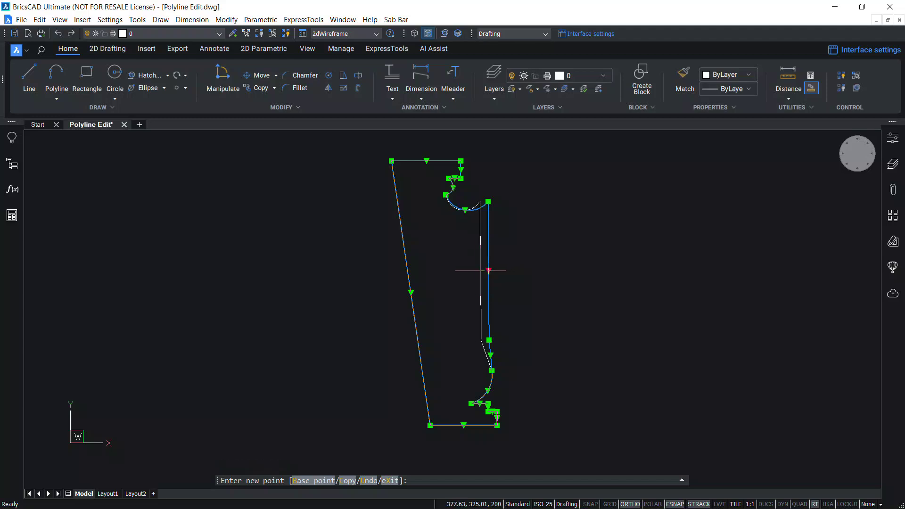
click(471, 270)
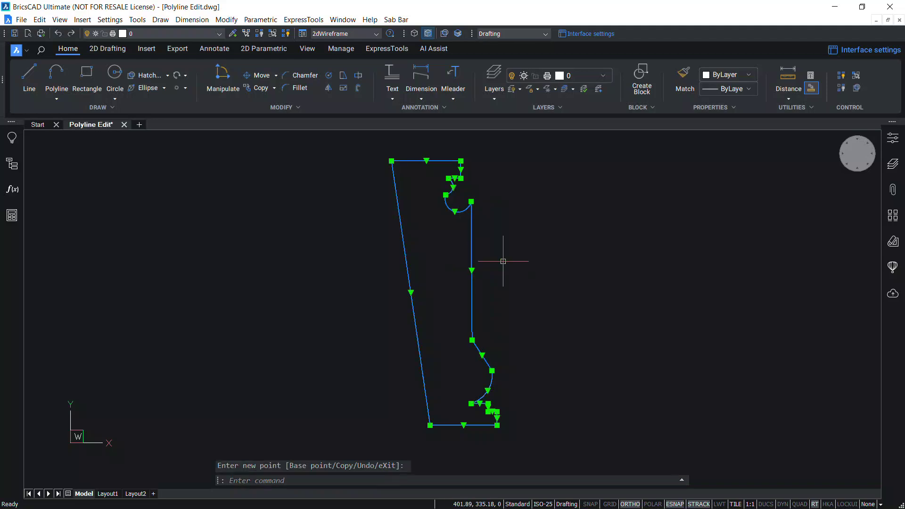